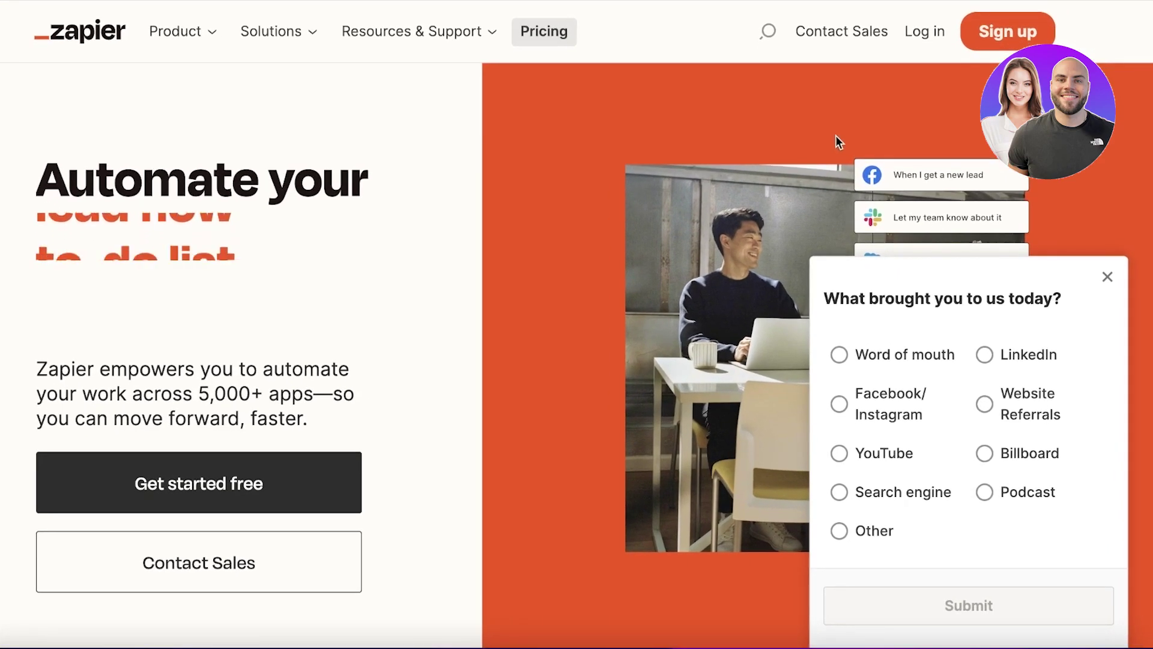
Step: Scroll down the Zapier homepage and dismiss the 'What brought you to us today?' survey
scroll(830, 143, down, 2)
scroll(832, 181, down, 3)
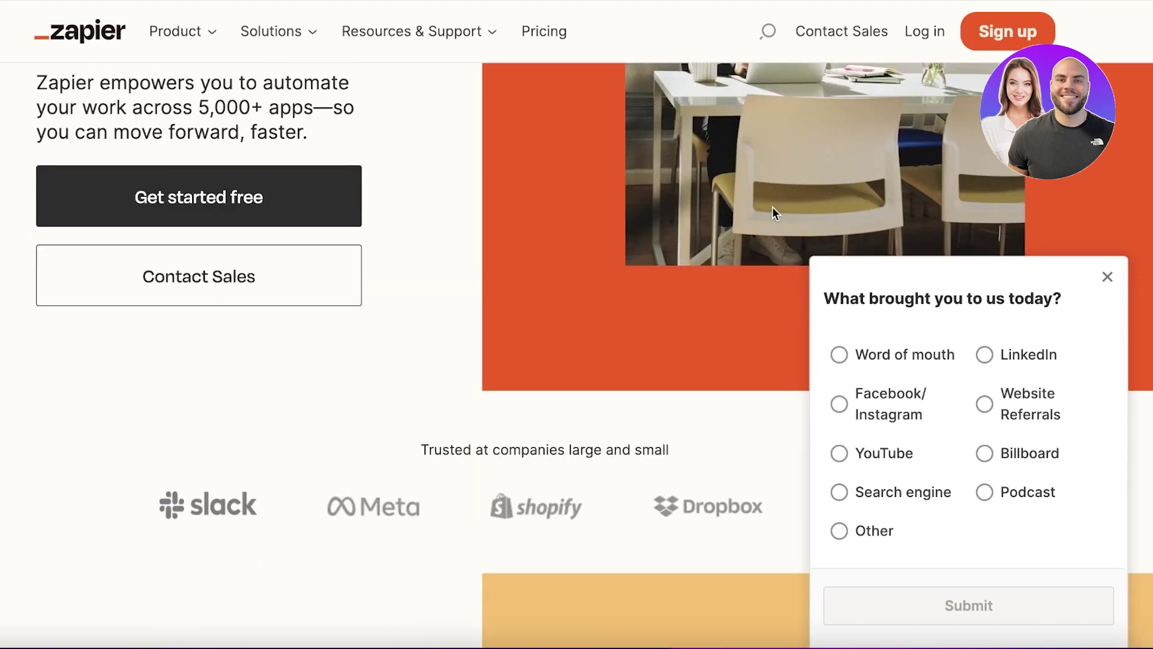
scroll(772, 208, down, 3)
scroll(770, 208, down, 5)
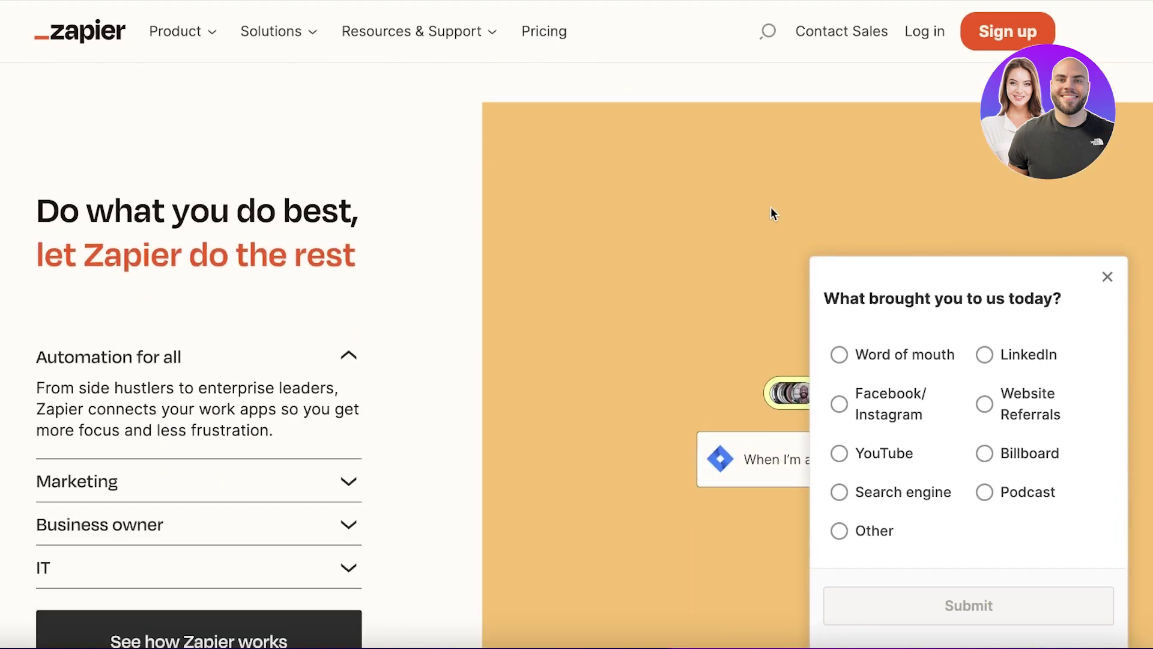
scroll(773, 213, down, 2)
click(1108, 277)
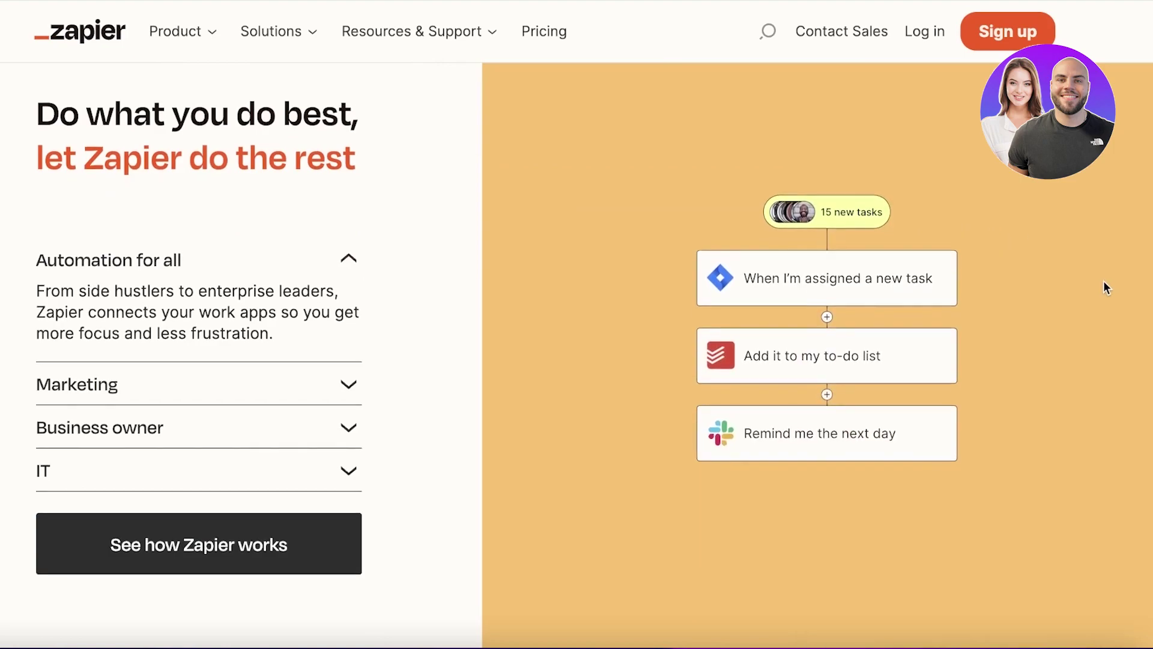
Step: Scroll through the homepage features and testimonials, then back up toward the top
scroll(1104, 280, down, 1)
scroll(1104, 280, down, 5)
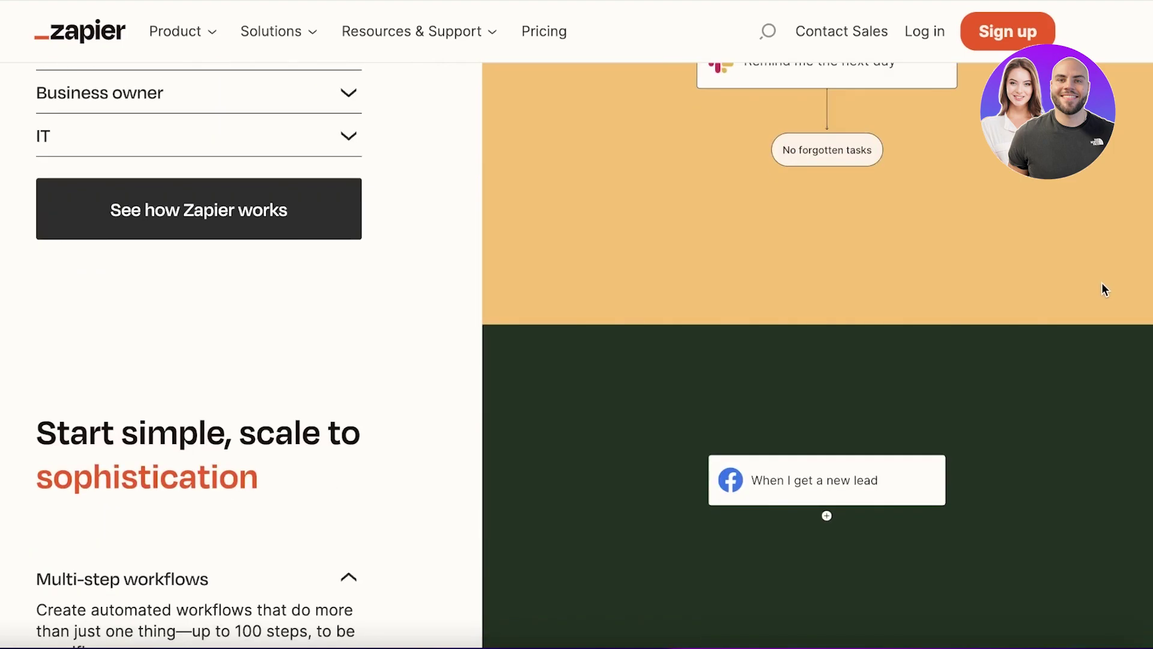
scroll(1102, 283, down, 5)
scroll(1082, 293, down, 1)
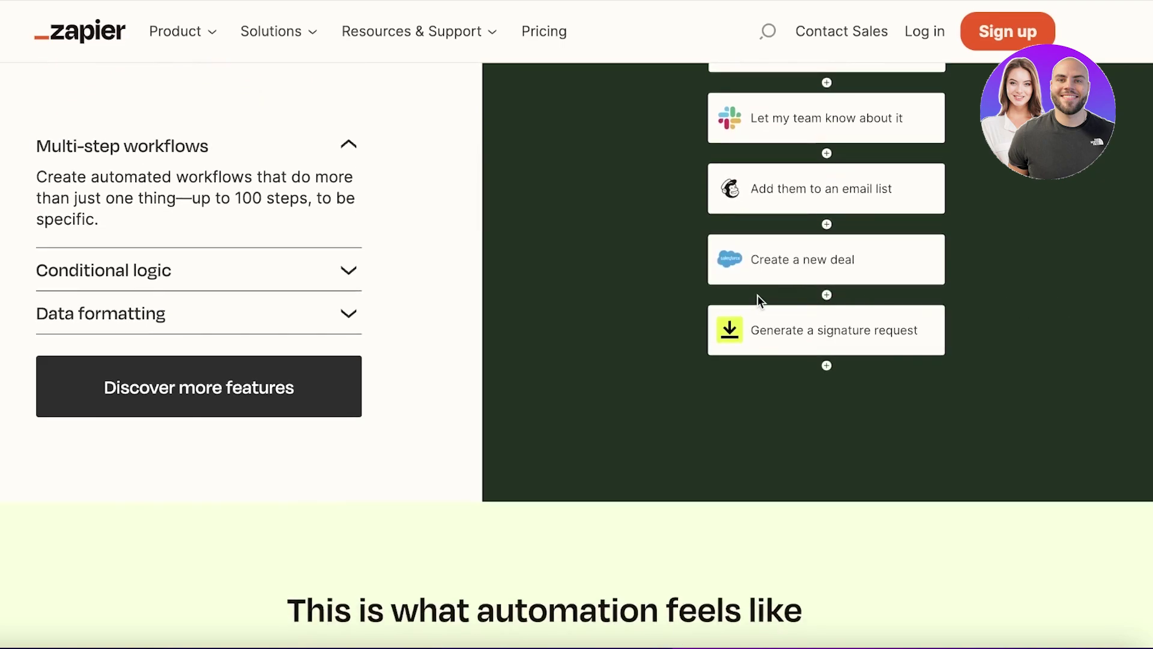
scroll(676, 302, down, 4)
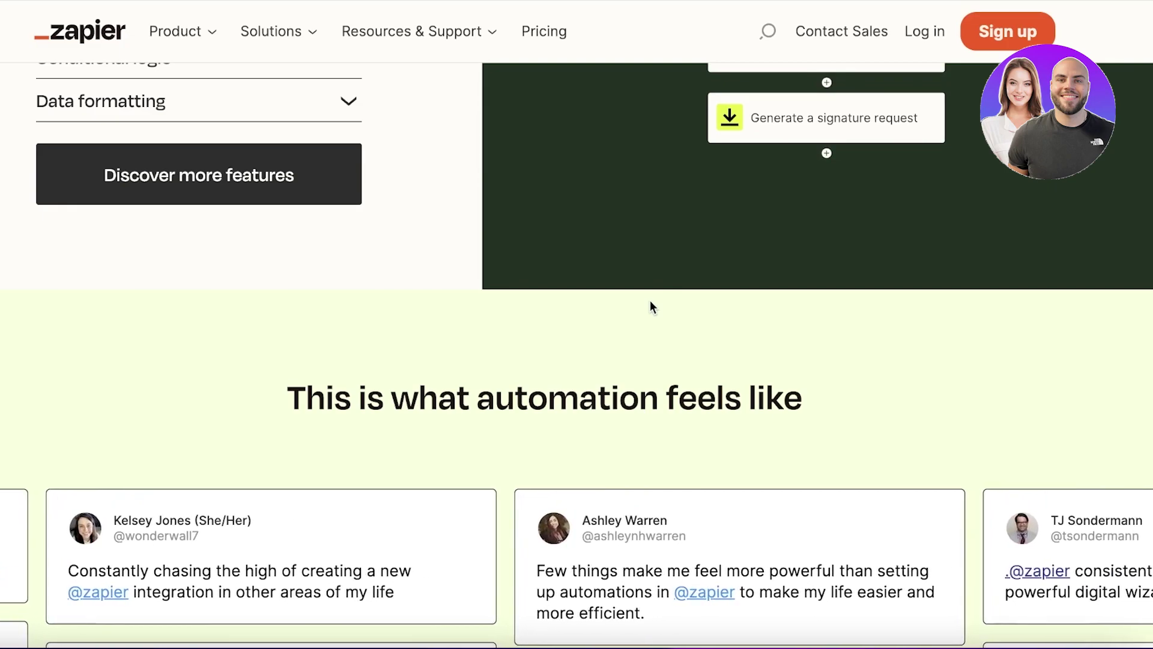
scroll(616, 269, up, 20)
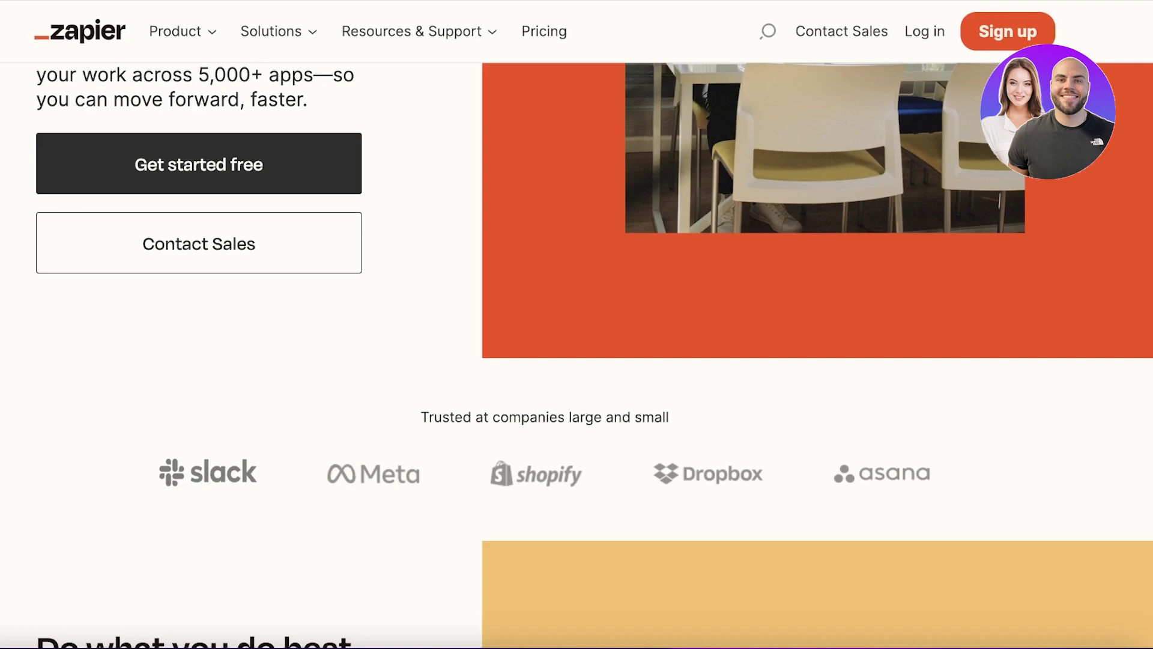
Step: Sign up for a new Zapier account with the first Google account and continue
click(1015, 46)
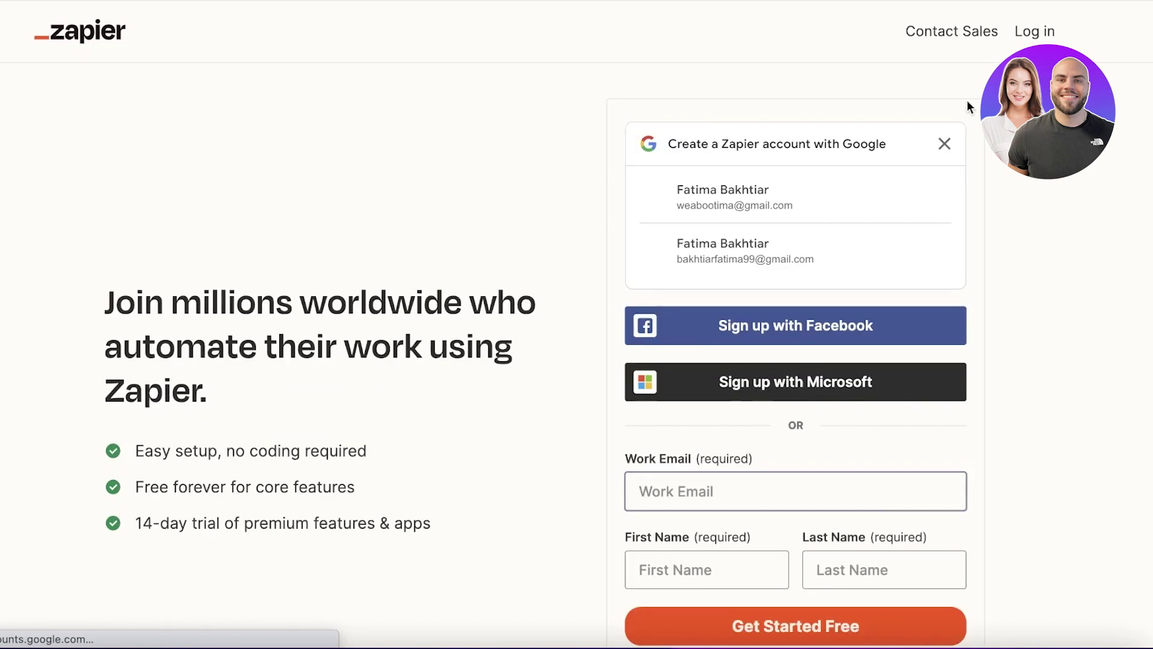
scroll(1042, 226, down, 1)
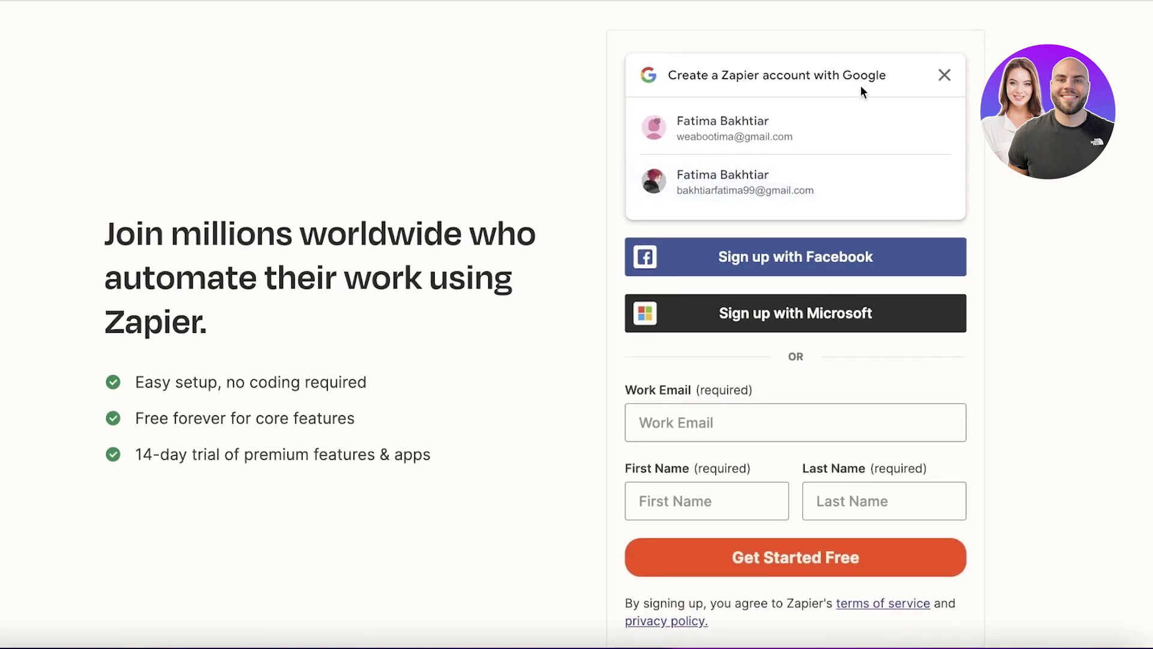
scroll(1012, 190, down, 1)
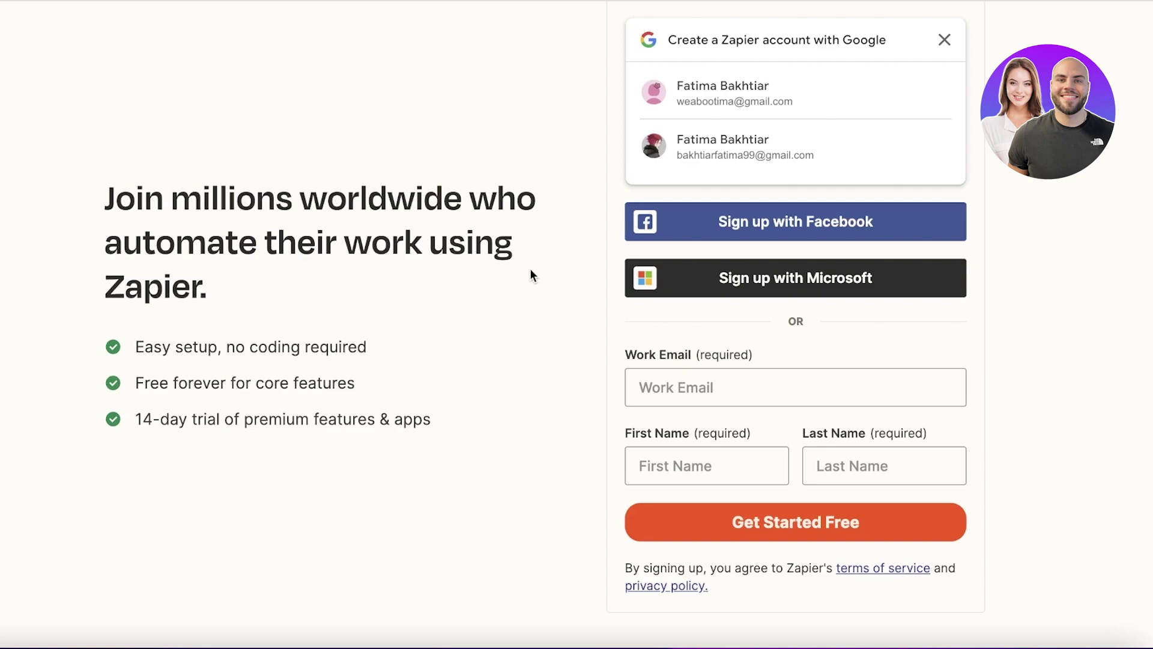
scroll(530, 275, up, 1)
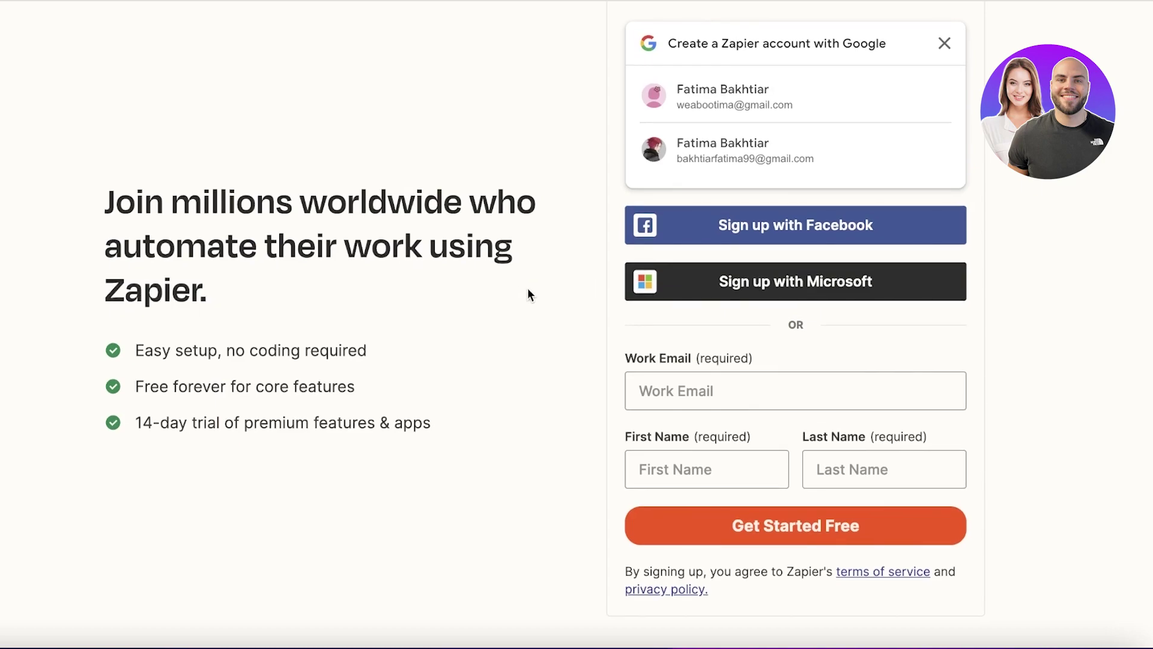
scroll(527, 287, up, 2)
click(743, 182)
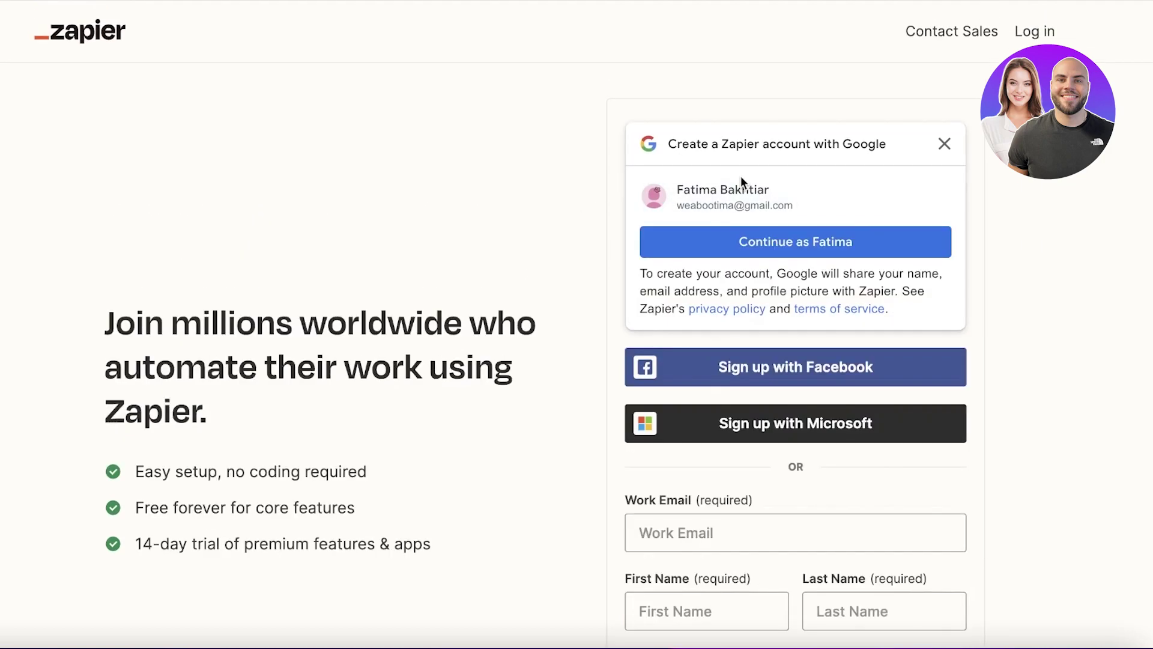
click(782, 237)
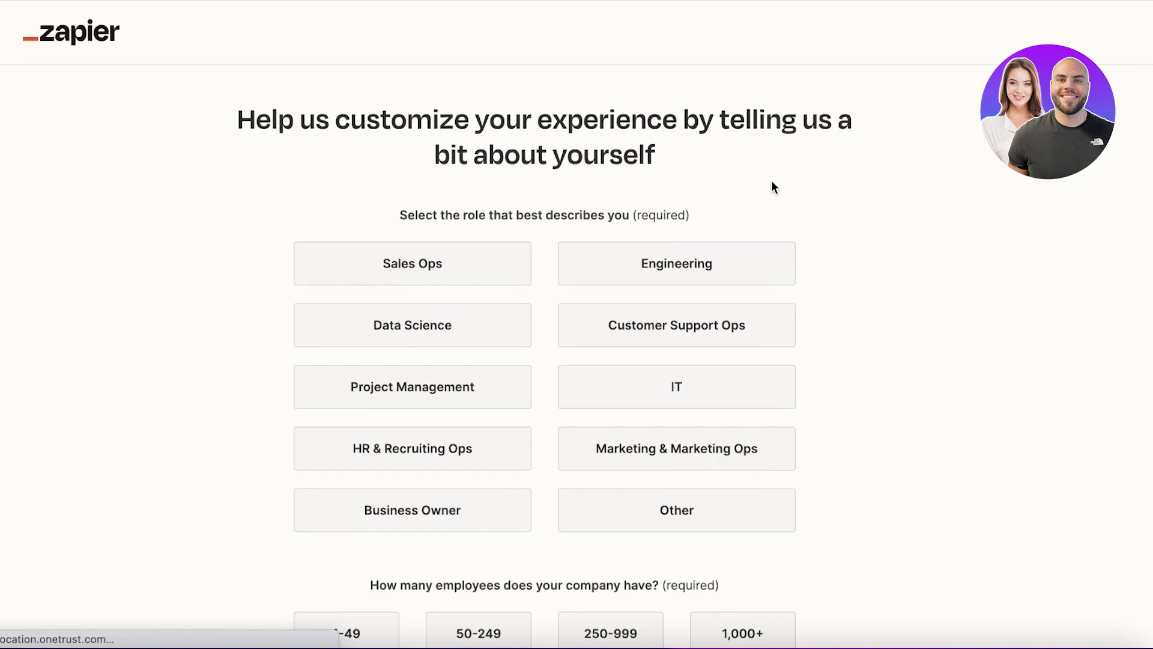
Step: Answer the profile questions with role Business Owner and company size 1-49 employees
scroll(772, 185, down, 2)
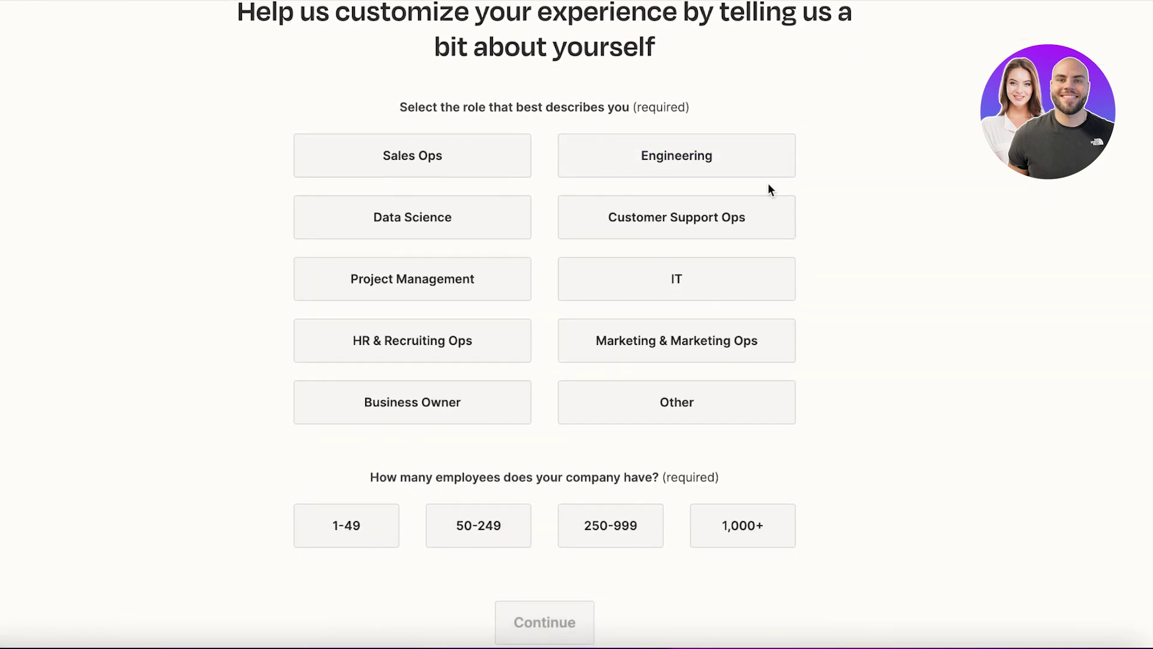
scroll(766, 183, up, 1)
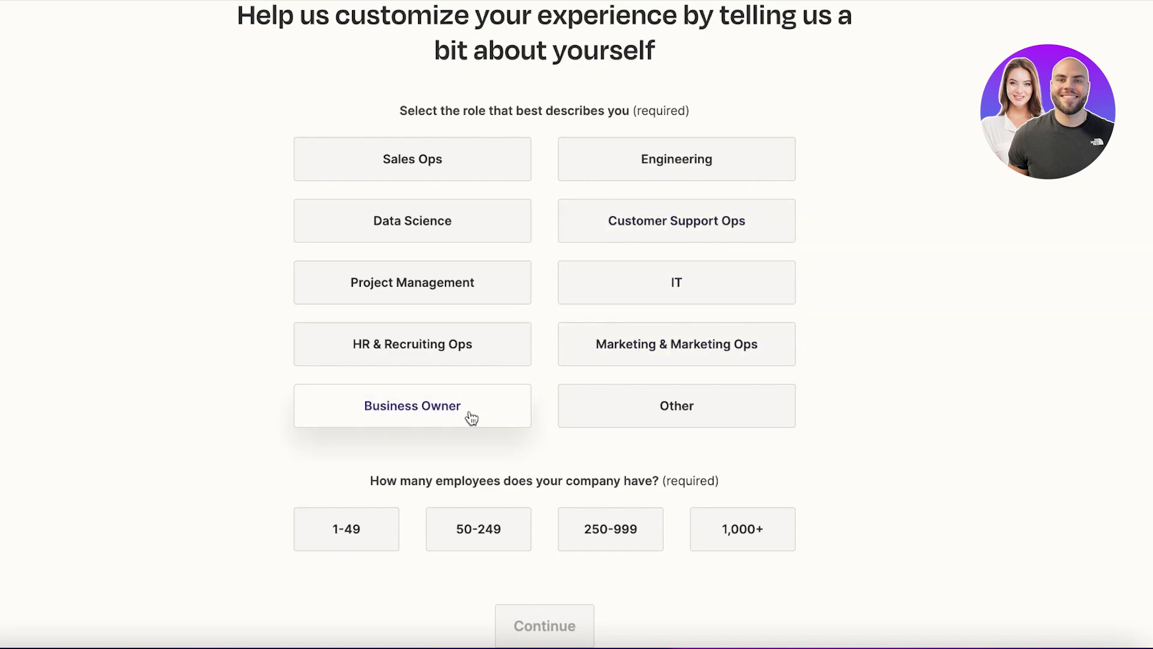
click(431, 415)
scroll(523, 347, down, 1)
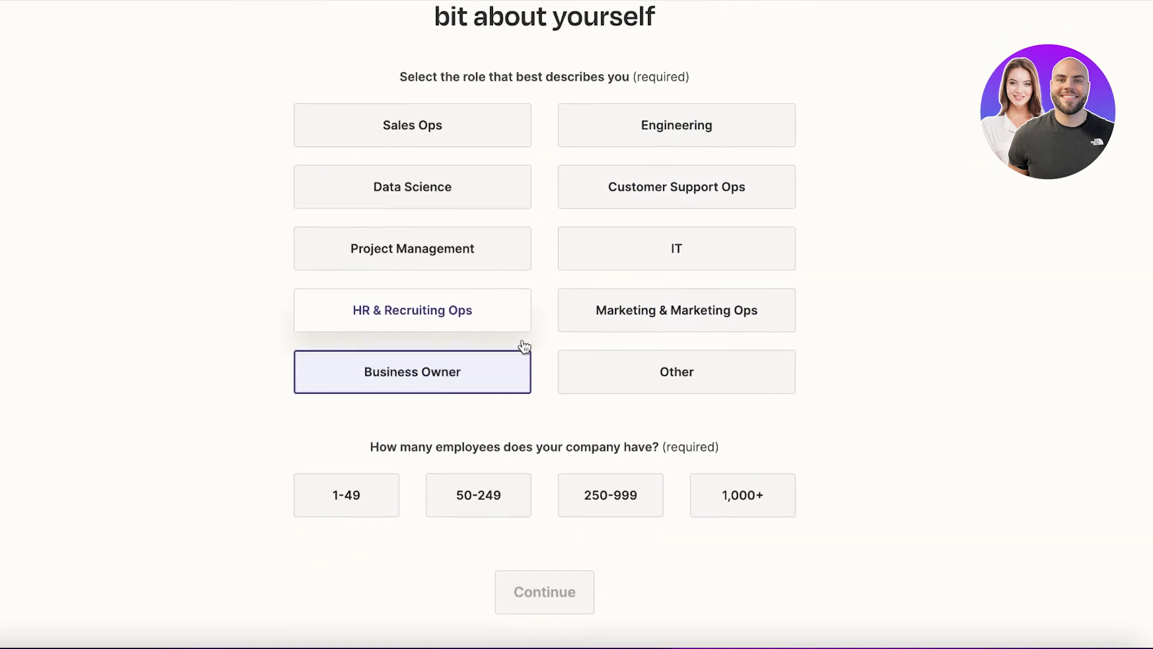
click(348, 484)
click(551, 585)
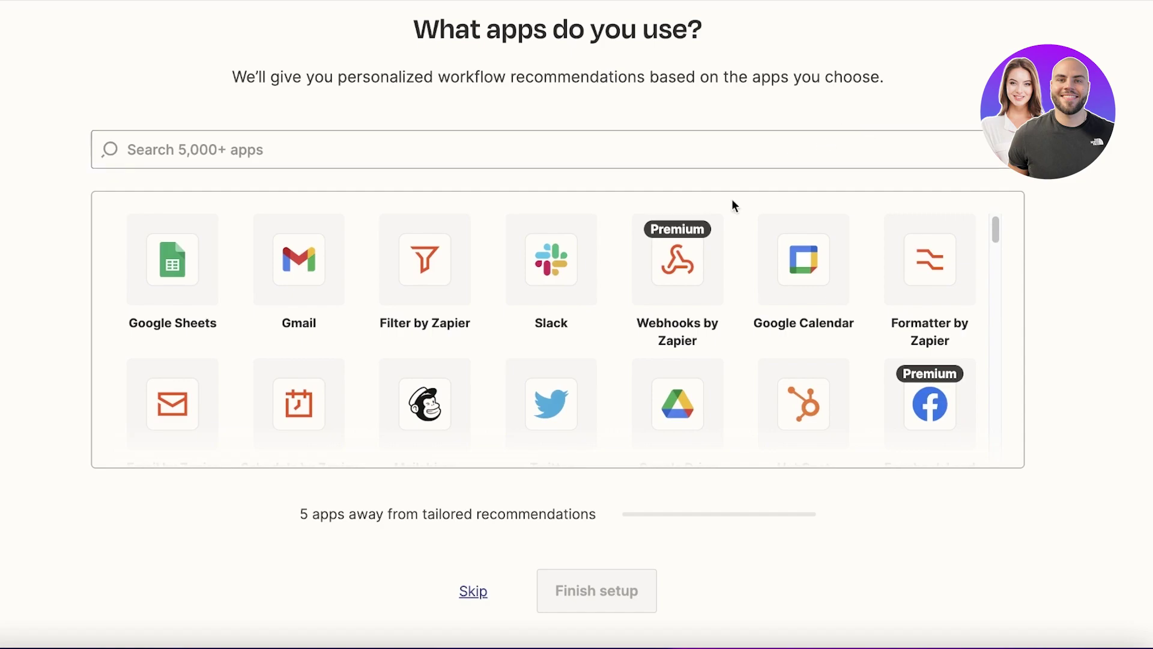
Step: Add ClickUp, then search 'wix' and add Wix Answers and Wix Automations
scroll(495, 264, down, 4)
scroll(497, 269, down, 3)
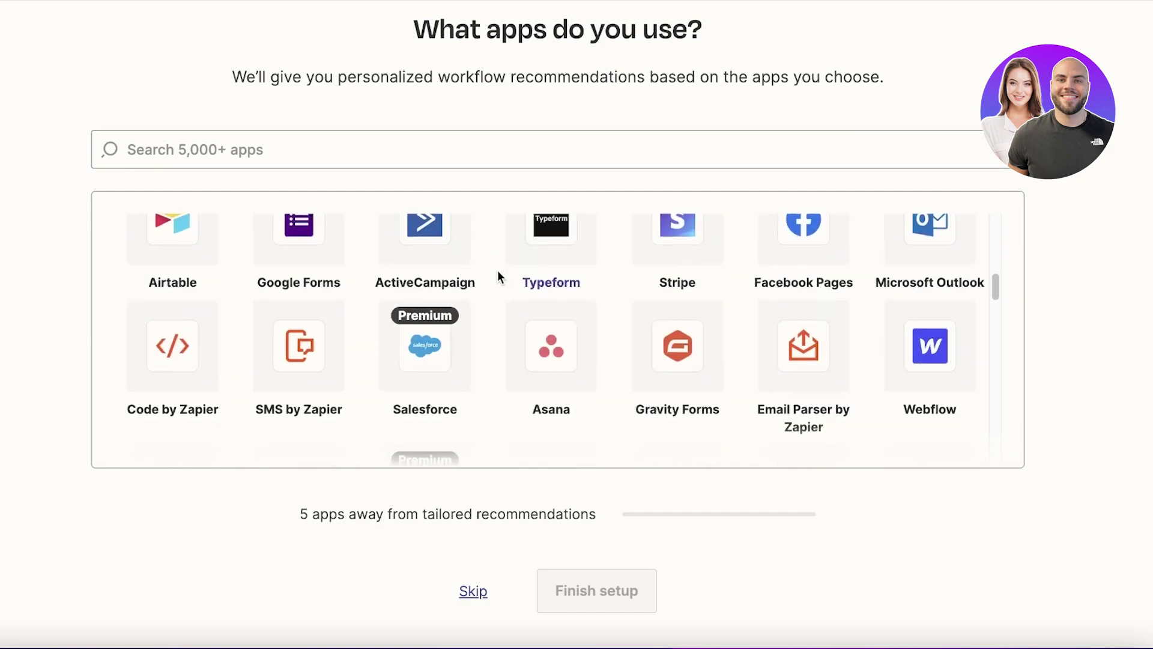
scroll(495, 265, down, 4)
click(929, 267)
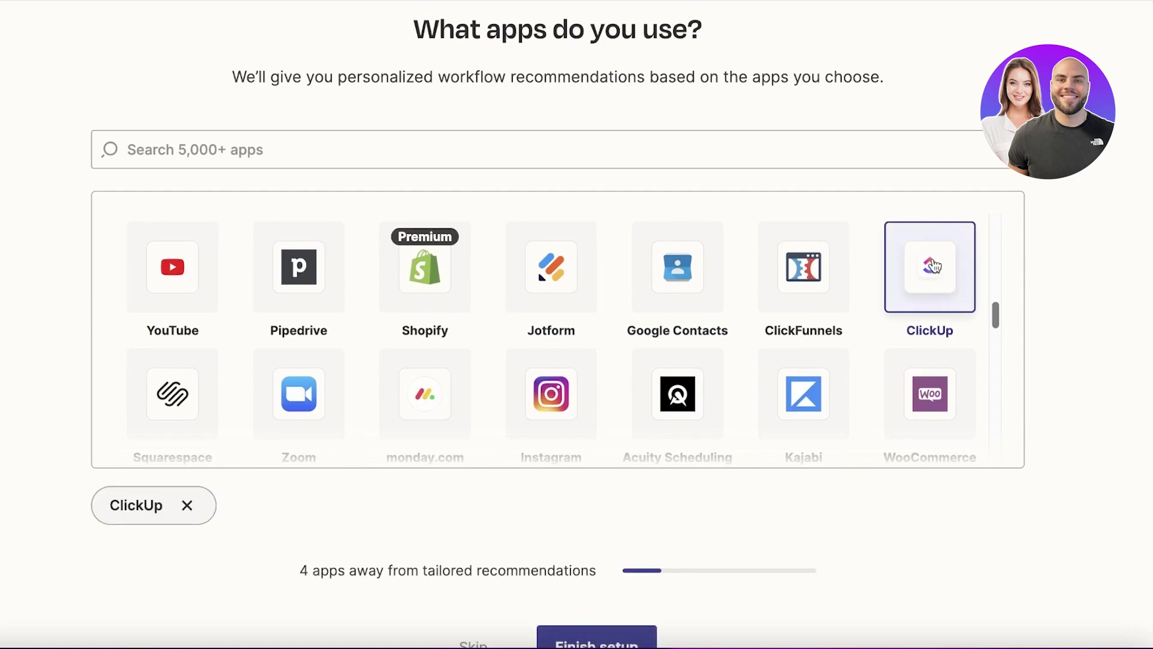
scroll(524, 314, down, 1)
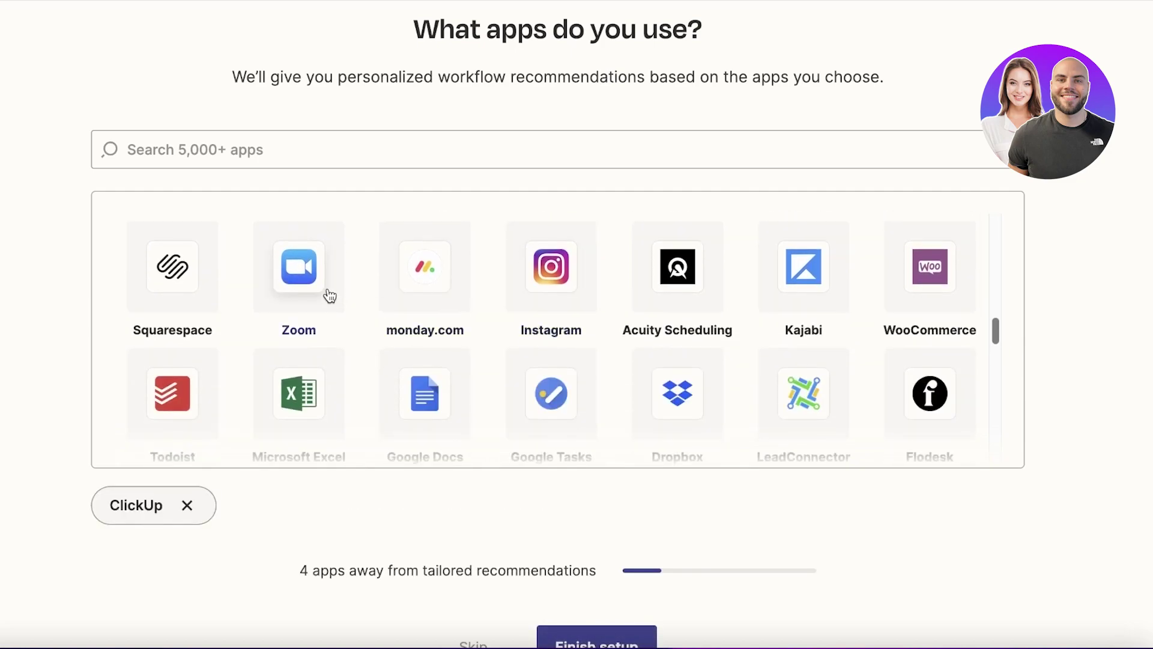
scroll(326, 294, down, 8)
scroll(405, 290, up, 10)
click(395, 149)
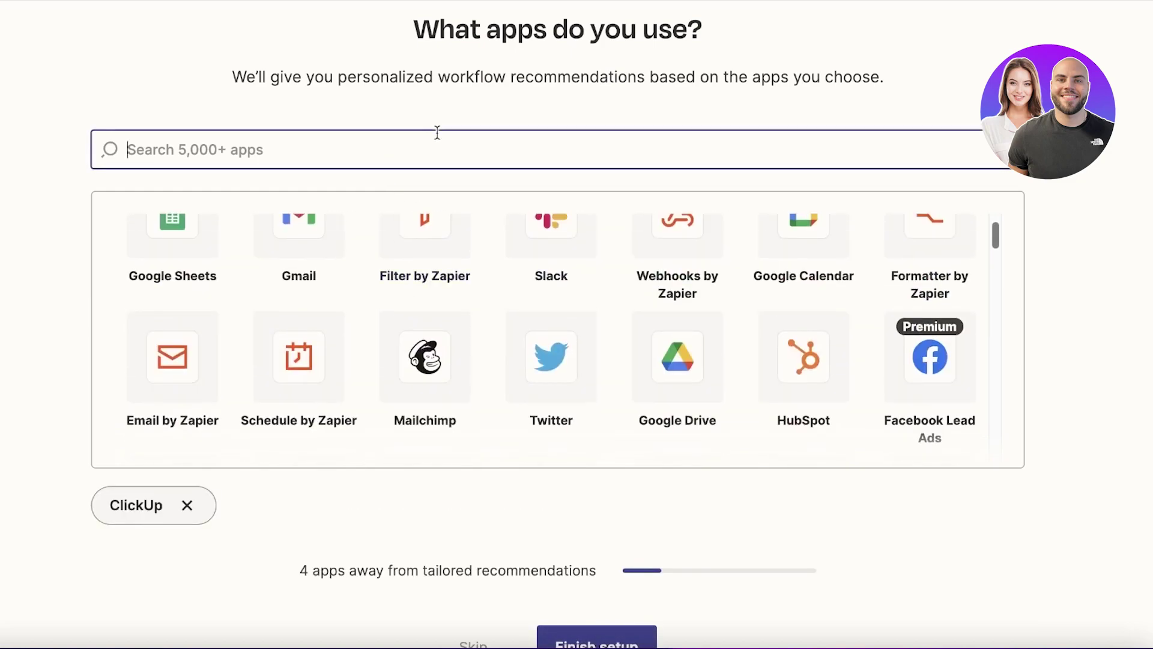
text(wix)
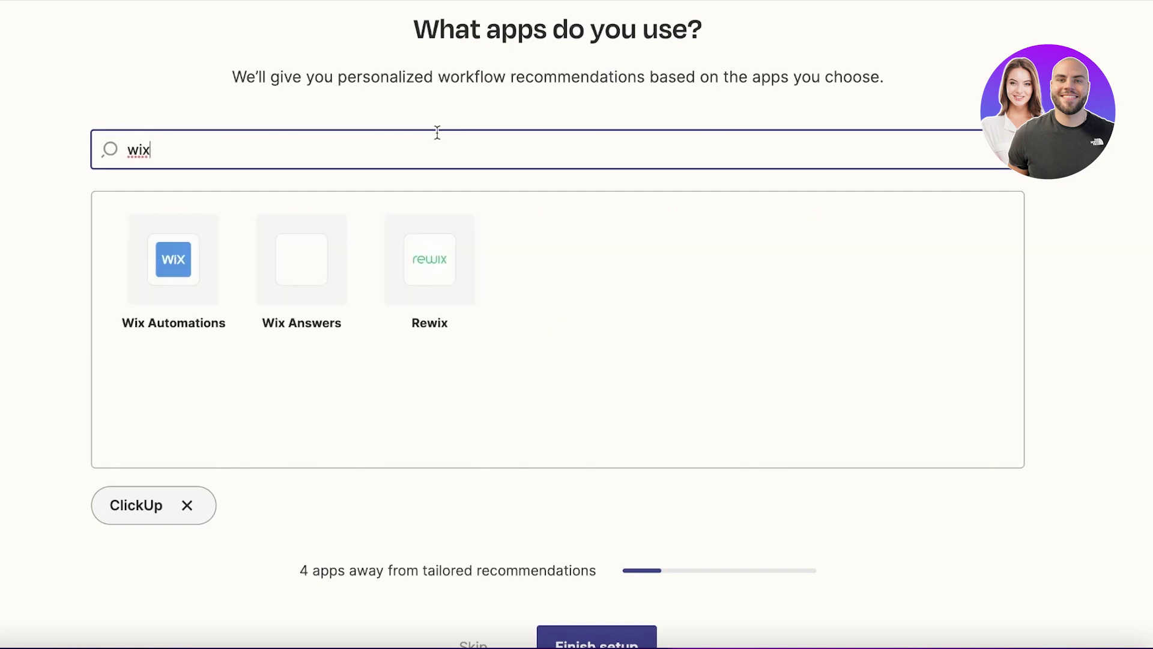
click(277, 252)
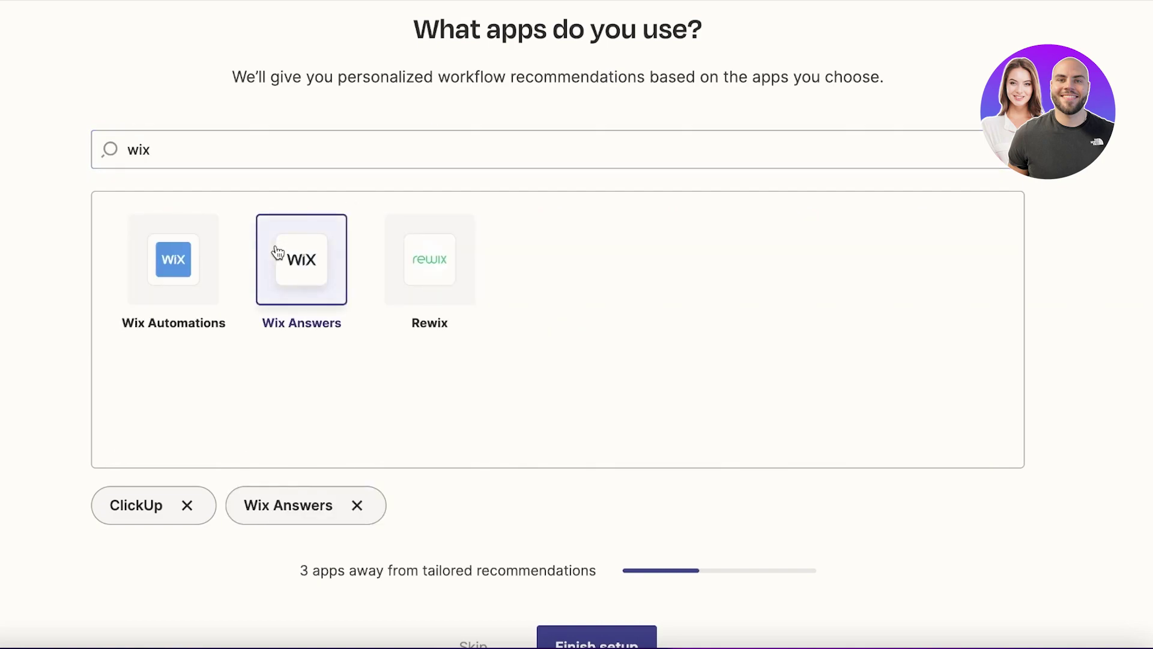
click(199, 260)
Step: Clear the app search and add Slack to the selected apps
click(639, 139)
key(ctrl+a)
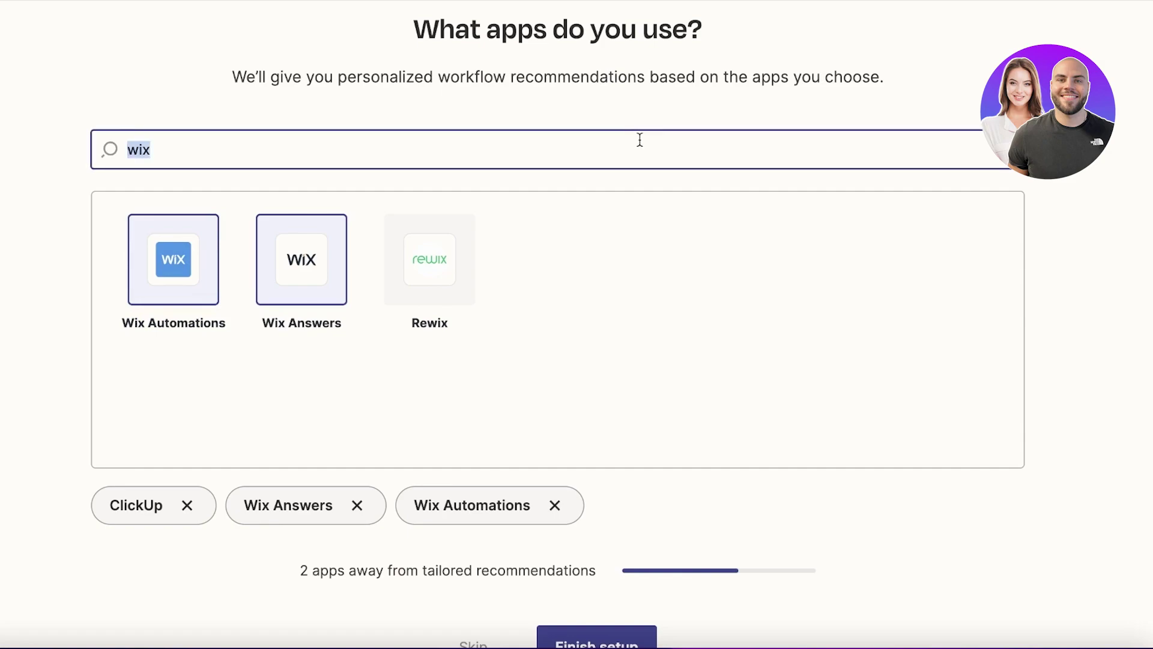
key(BackSpace)
scroll(504, 268, down, 1)
scroll(932, 288, up, 1)
scroll(965, 290, down, 5)
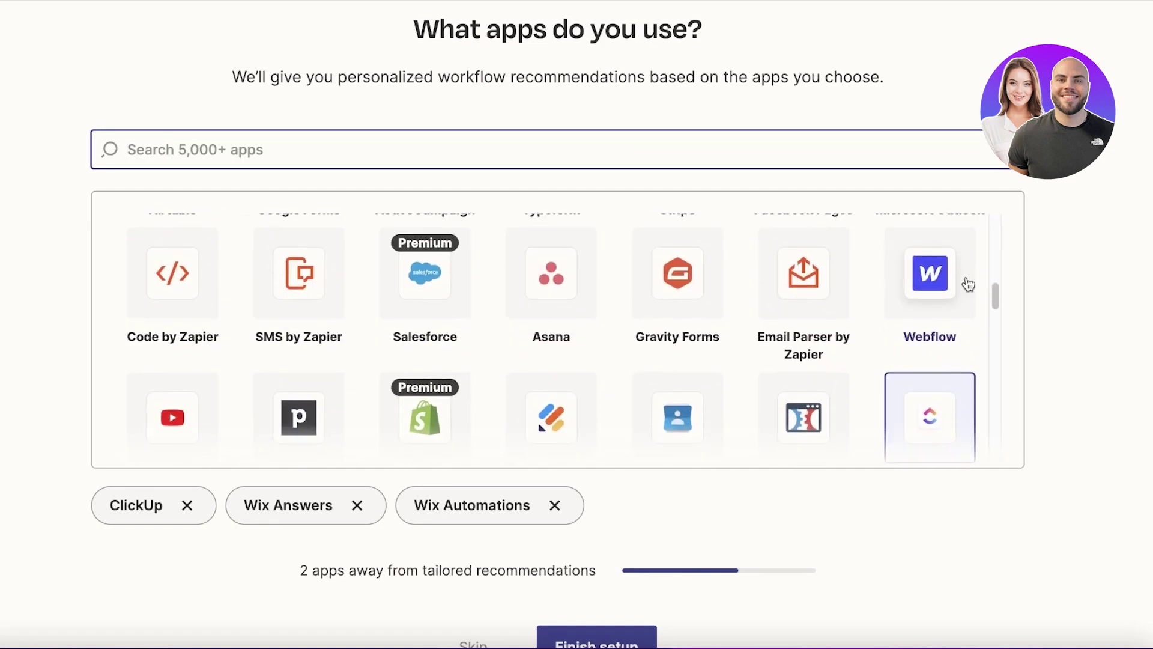
scroll(944, 290, down, 3)
scroll(944, 290, up, 10)
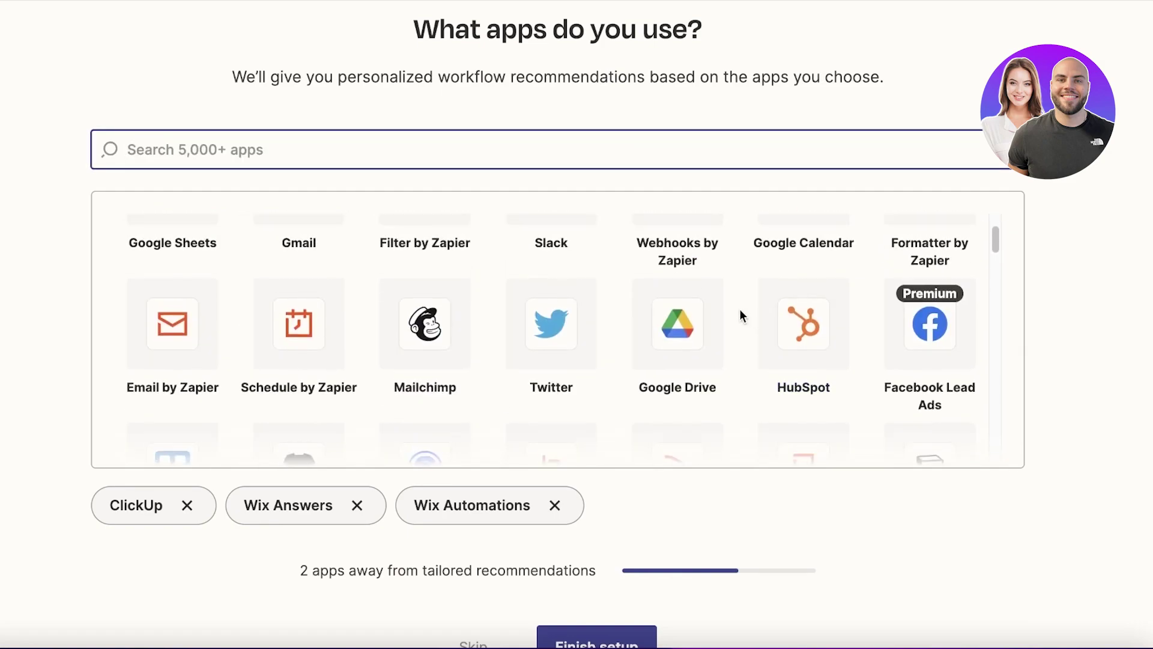
scroll(599, 324, down, 1)
click(573, 329)
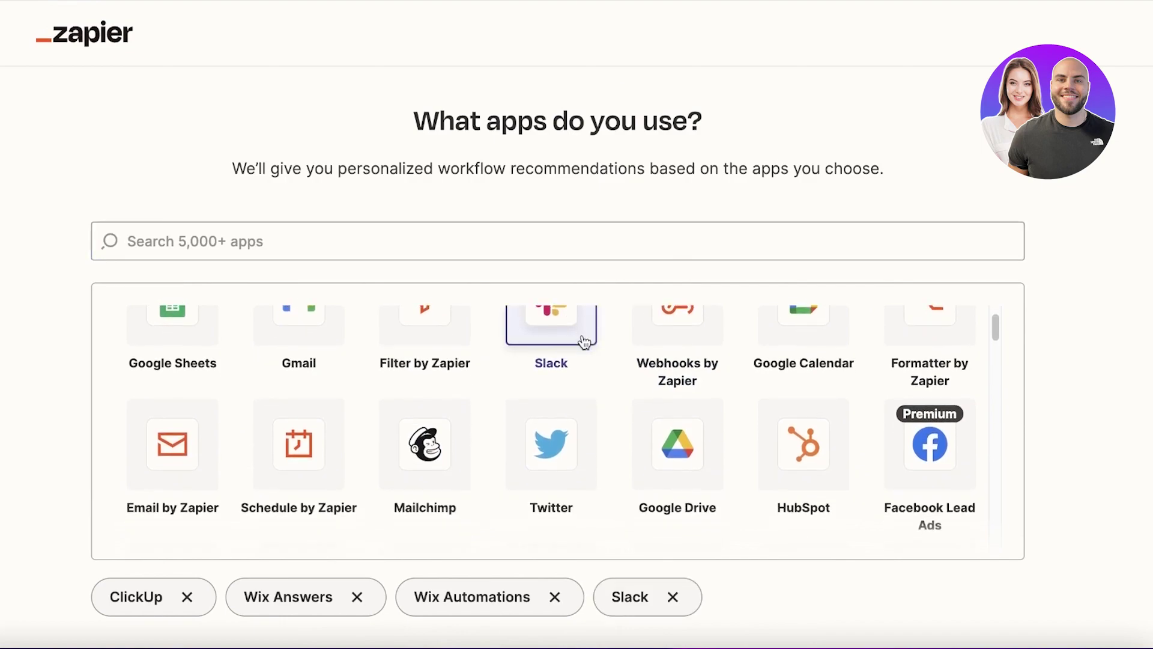
Step: Add Google Sheets and DocuSign to the selected apps
scroll(585, 339, down, 5)
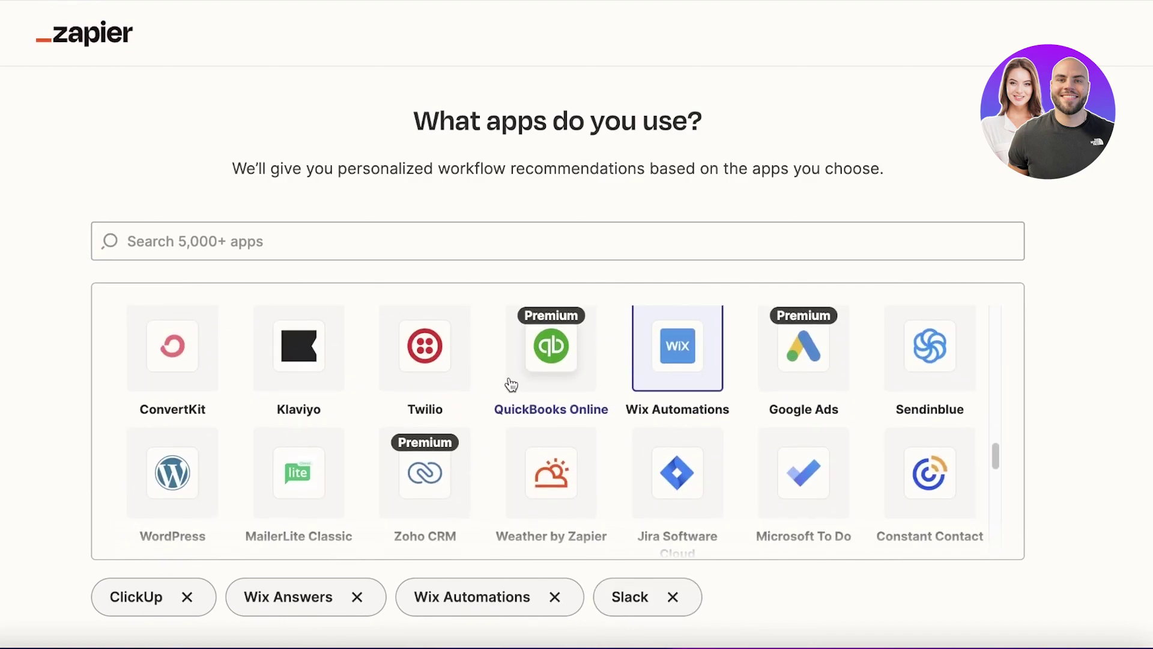
scroll(505, 380, up, 6)
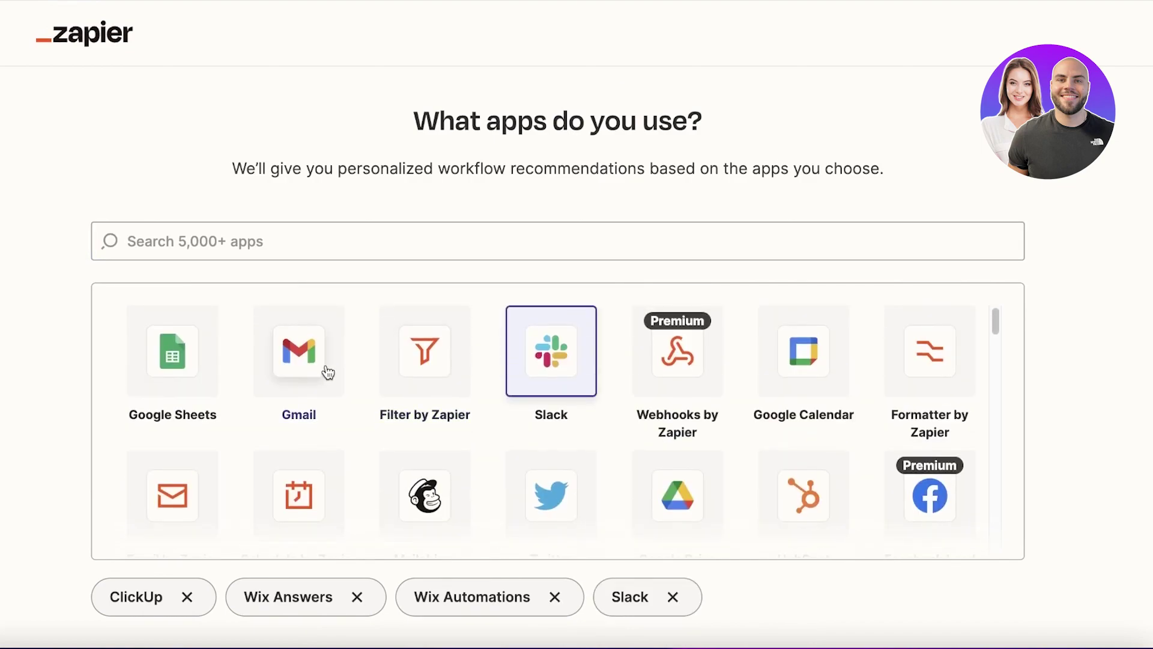
click(177, 352)
scroll(172, 357, down, 4)
scroll(172, 363, down, 8)
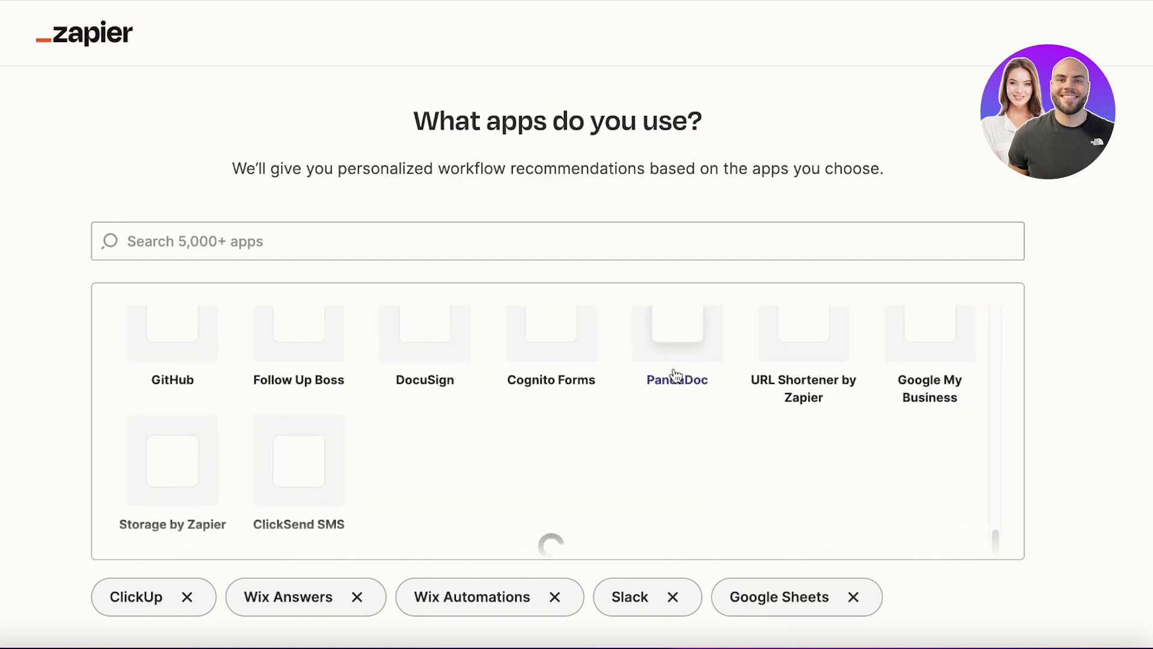
scroll(655, 357, up, 1)
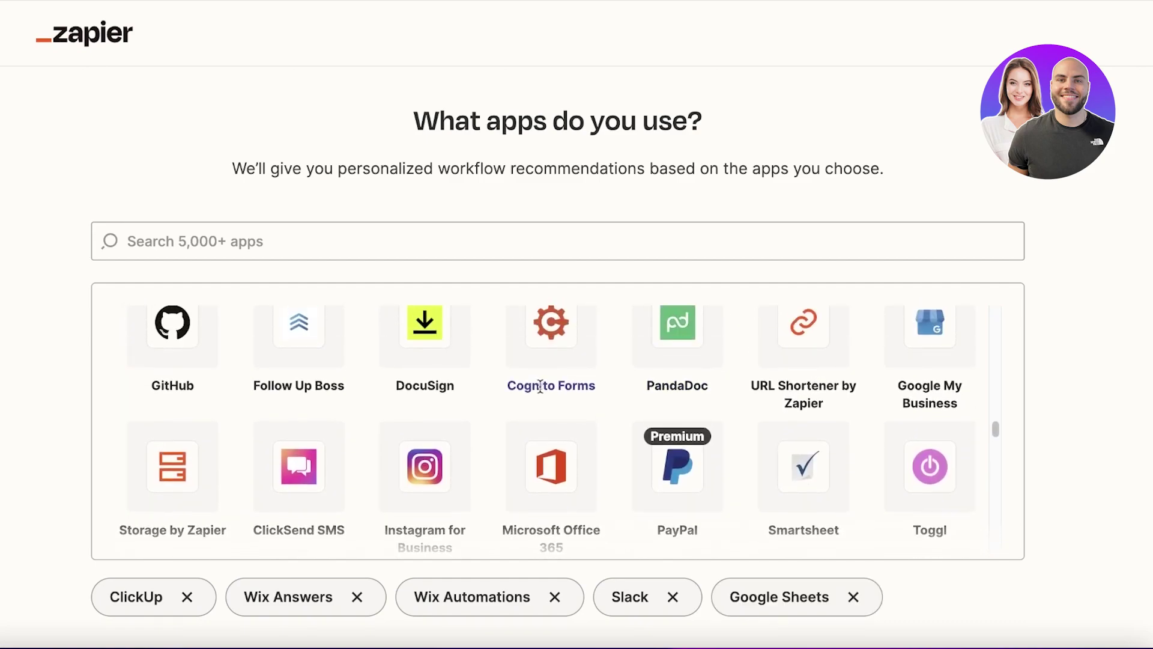
click(407, 347)
scroll(480, 434, down, 5)
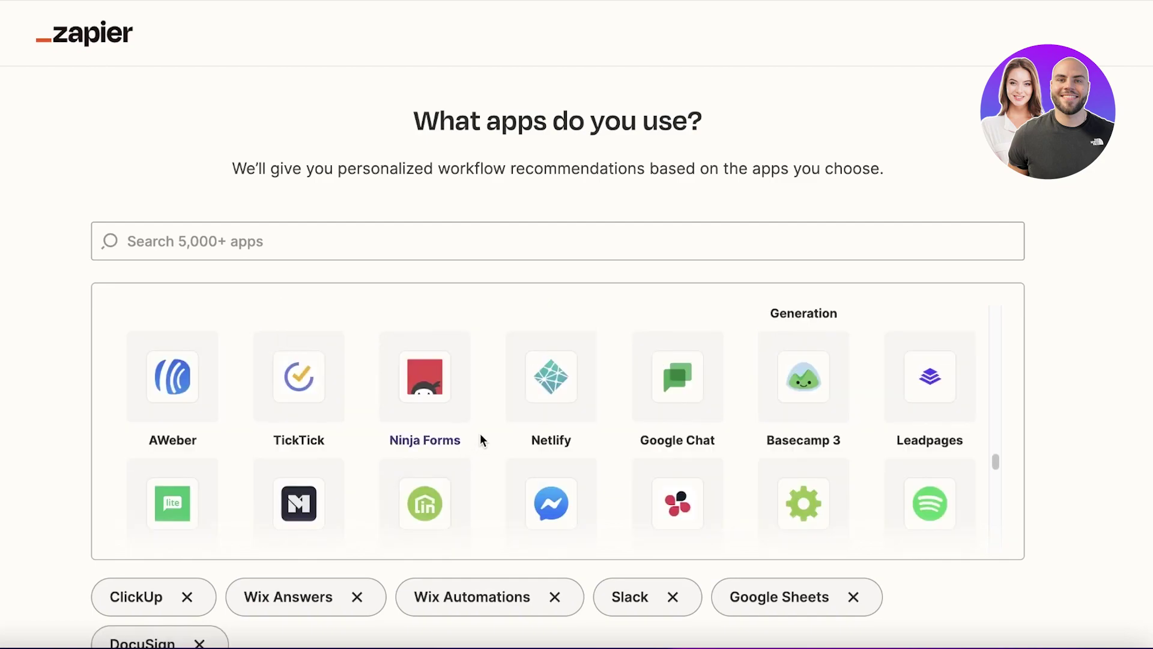
scroll(492, 428, down, 2)
scroll(1129, 327, down, 3)
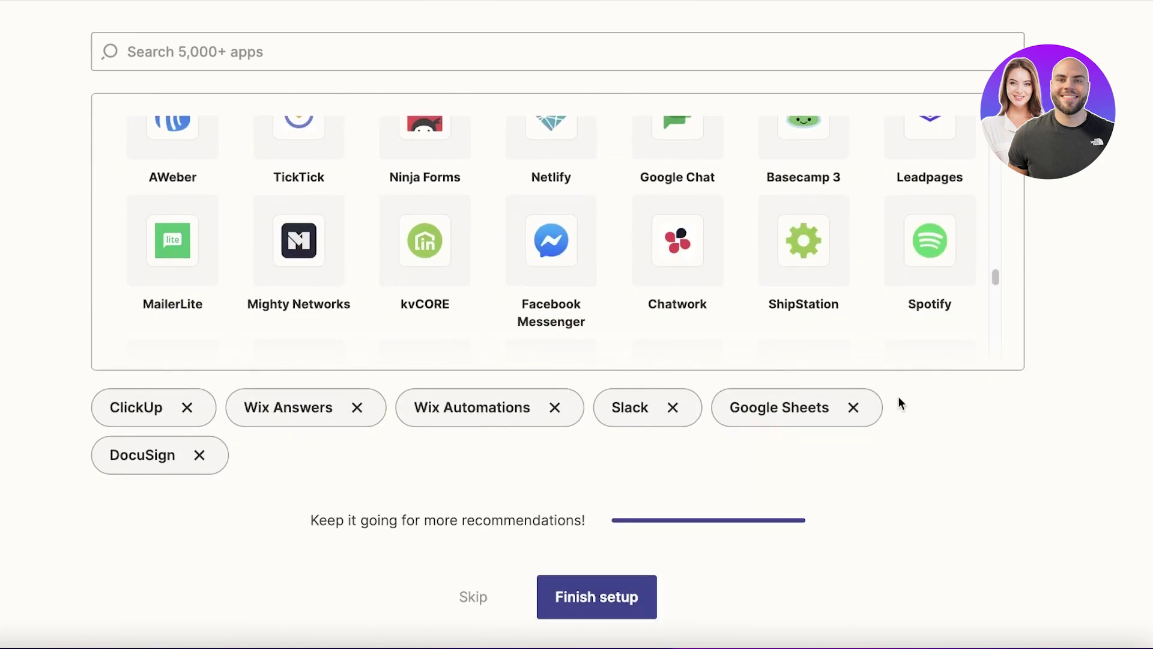
Step: Finish the onboarding setup and open the Zaps list from the sidebar
click(603, 595)
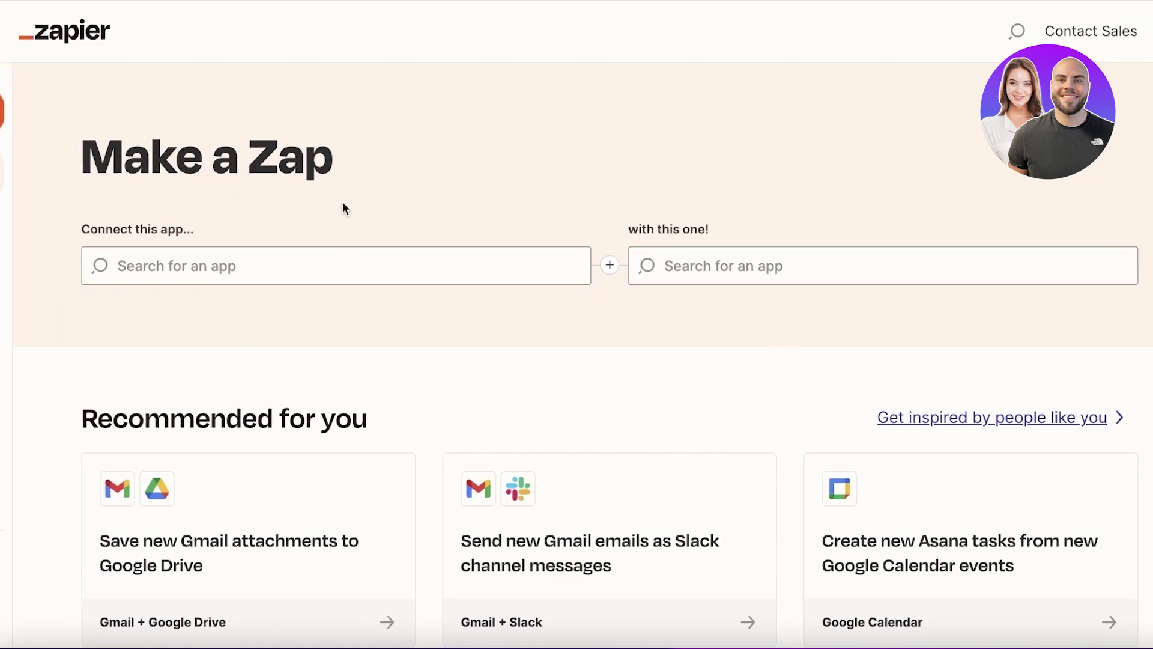
mouse_move(5, 158)
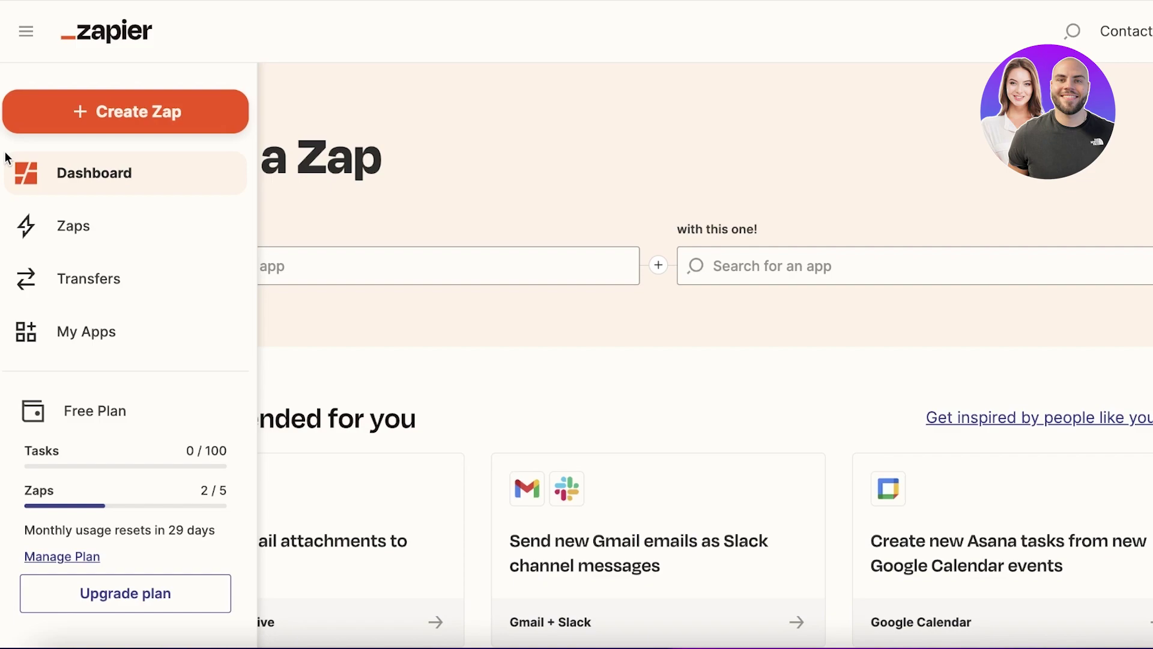
click(25, 241)
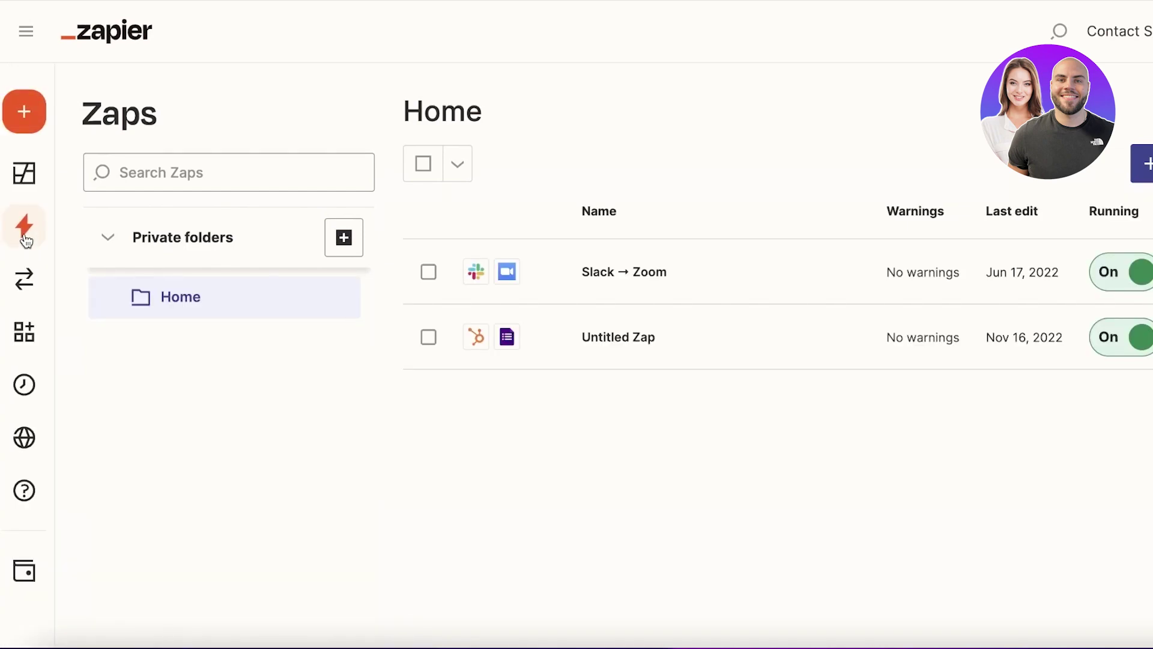
Step: Create a new Transfer from the Transfers area, set to run one time
mouse_move(25, 240)
click(25, 281)
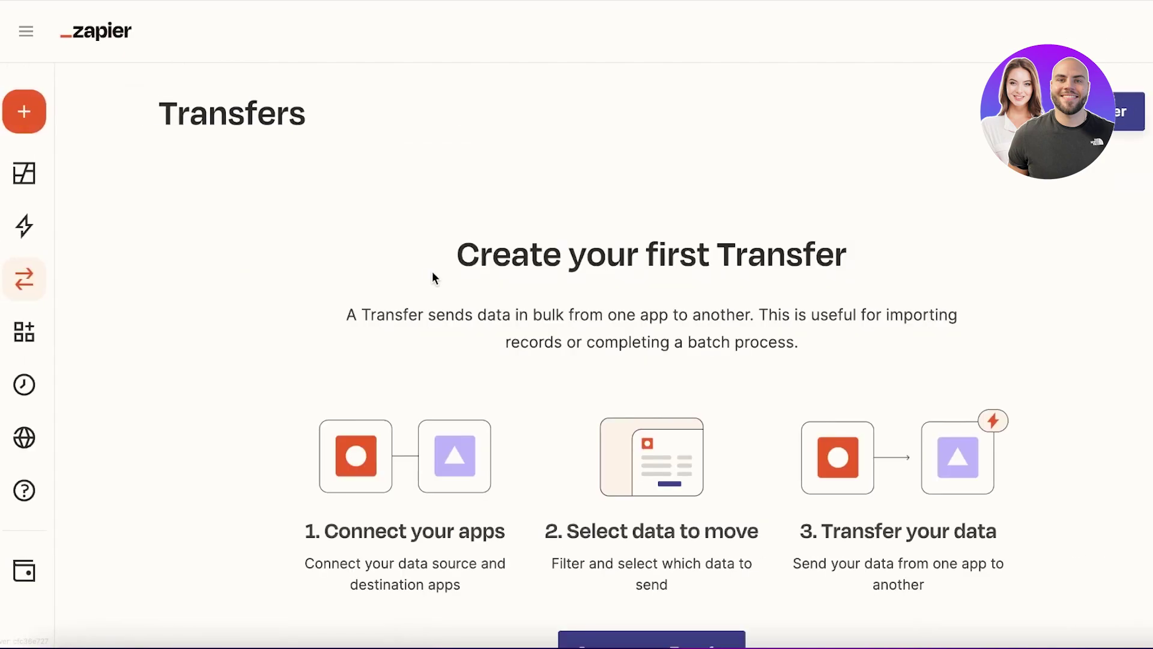
scroll(557, 203, down, 2)
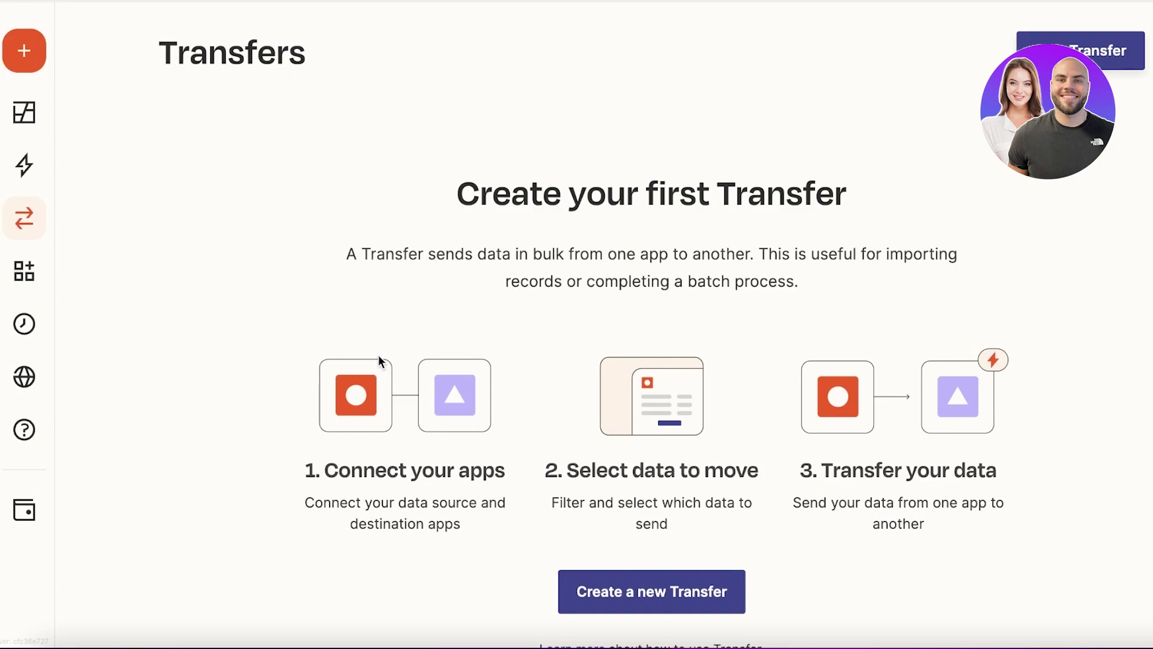
click(1103, 60)
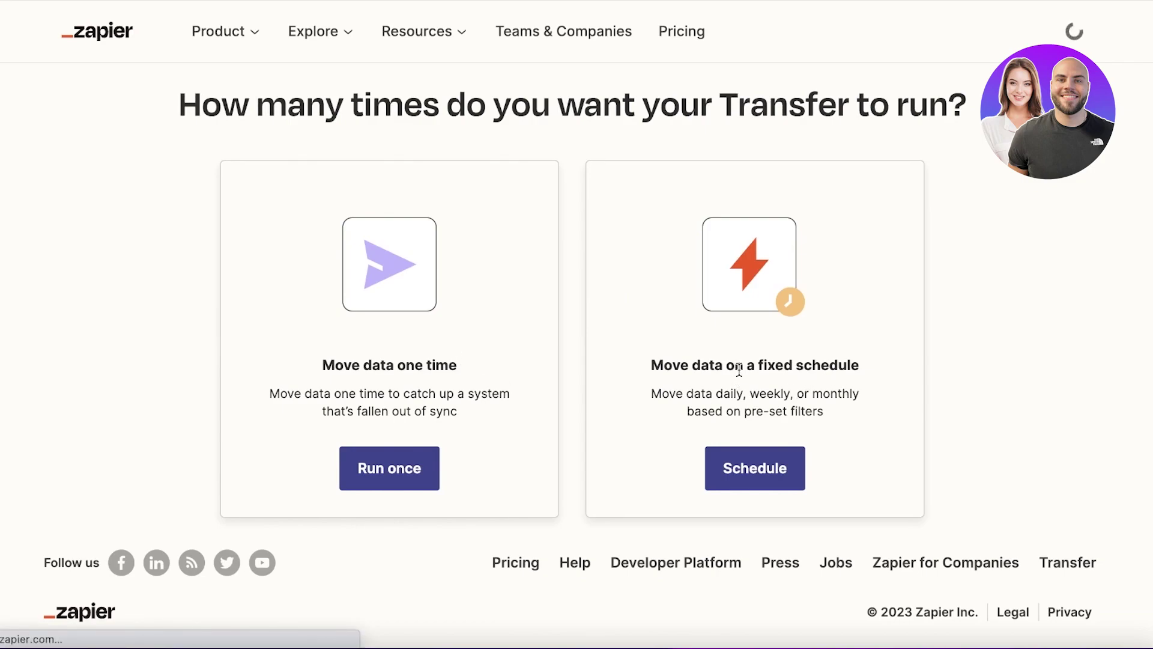
click(412, 477)
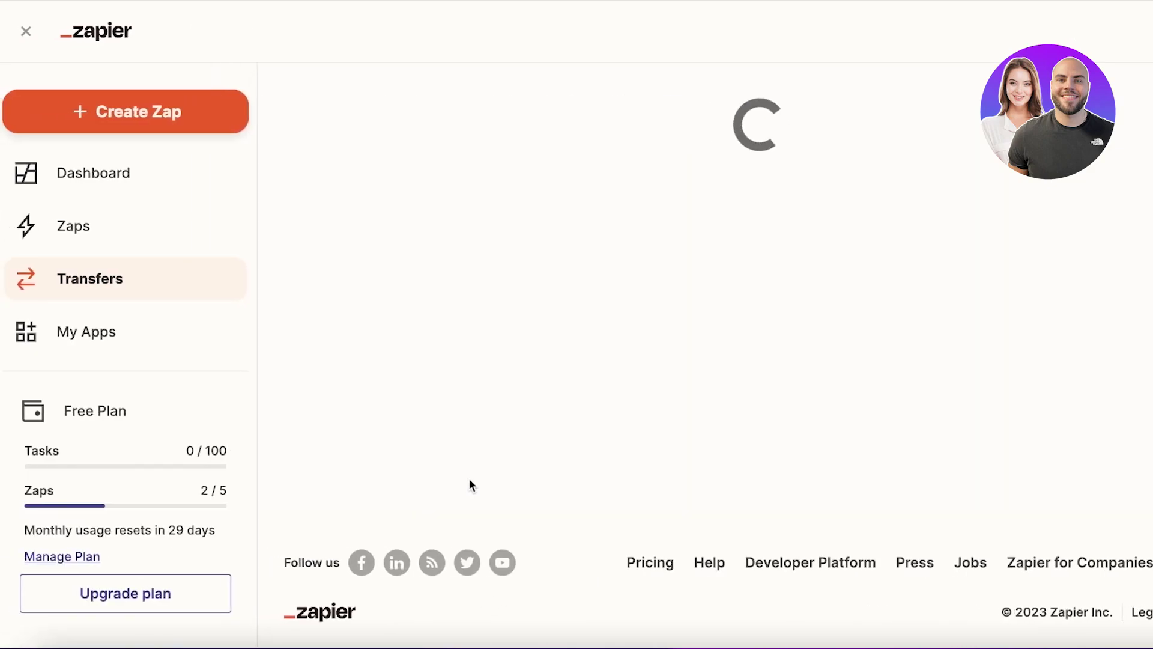
Step: Start a new transfer with Microsoft Excel as source and ClickUp as destination
scroll(755, 502, down, 1)
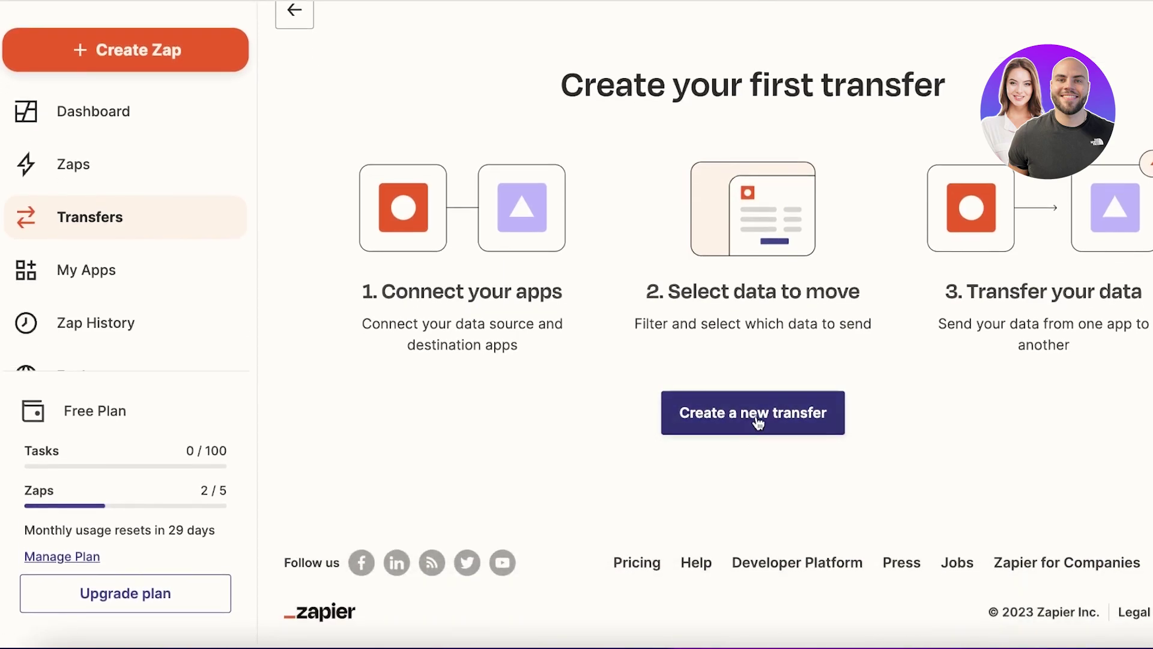
click(756, 419)
click(641, 352)
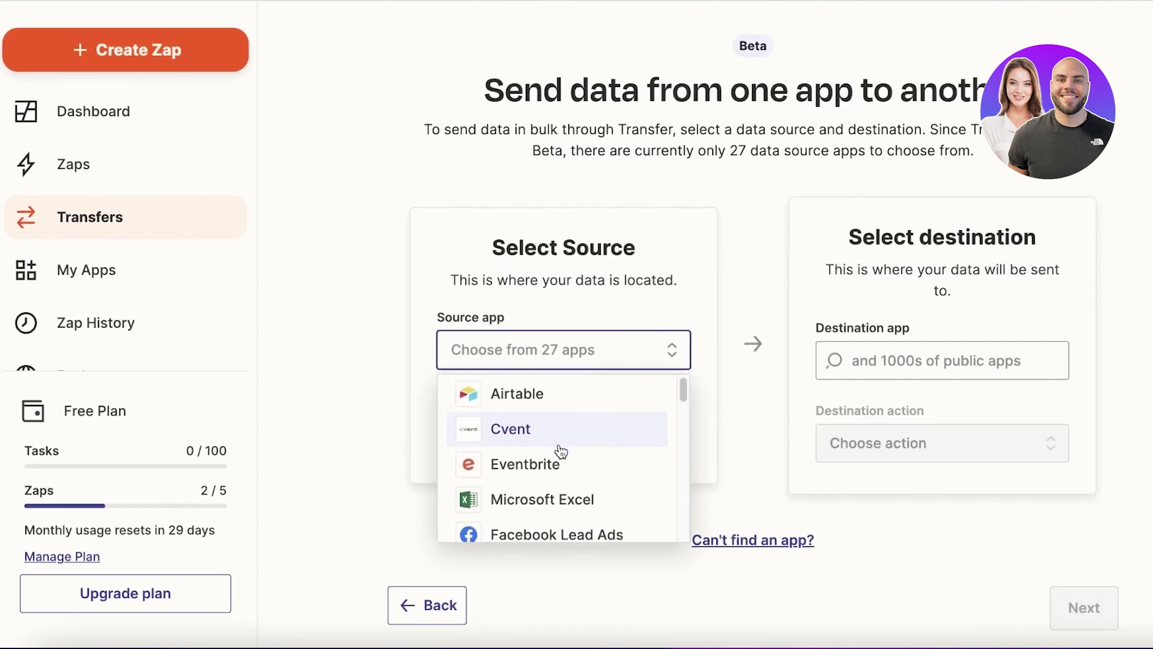
scroll(561, 450, down, 10)
scroll(561, 451, down, 8)
scroll(571, 292, up, 4)
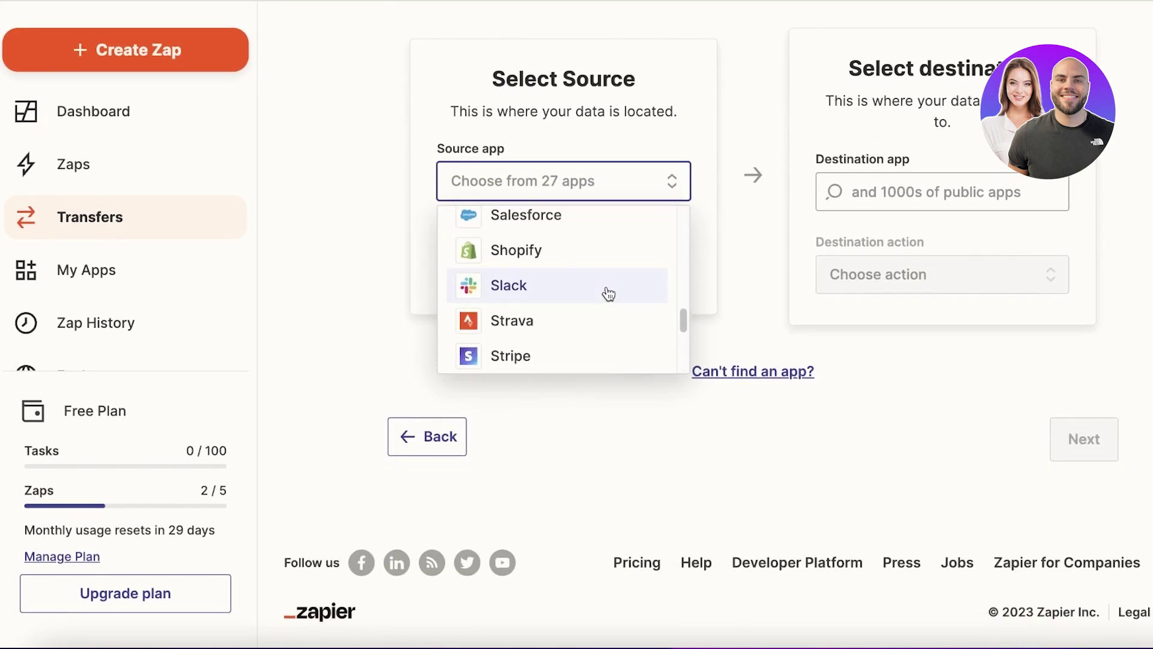
scroll(570, 290, up, 8)
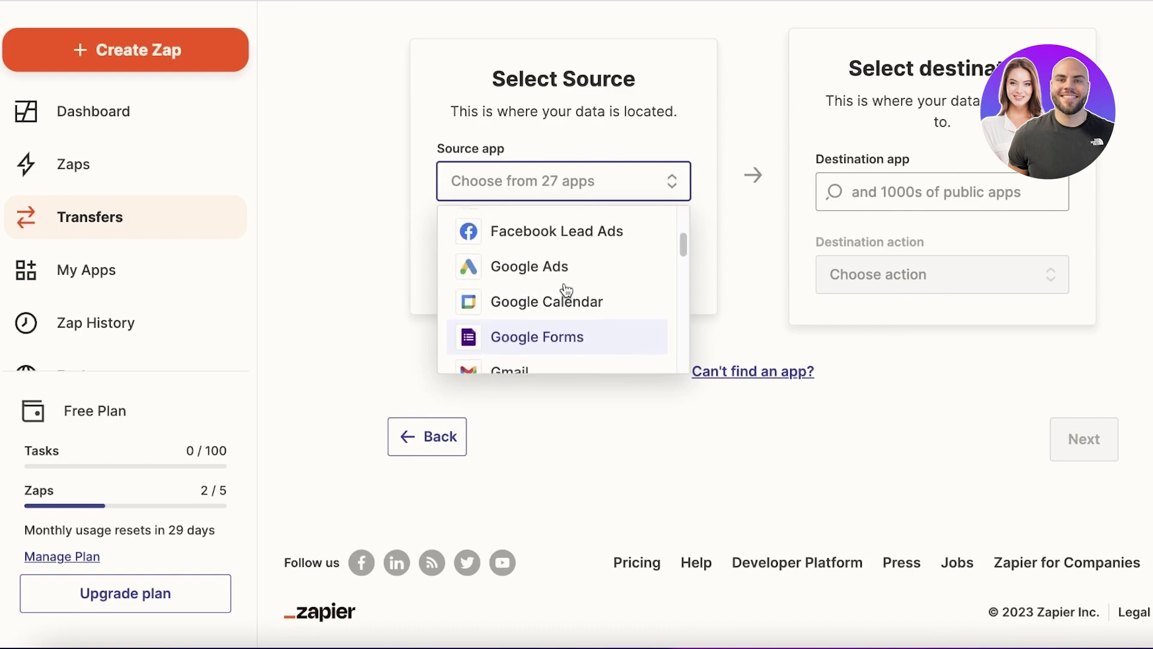
scroll(563, 292, up, 1)
click(564, 293)
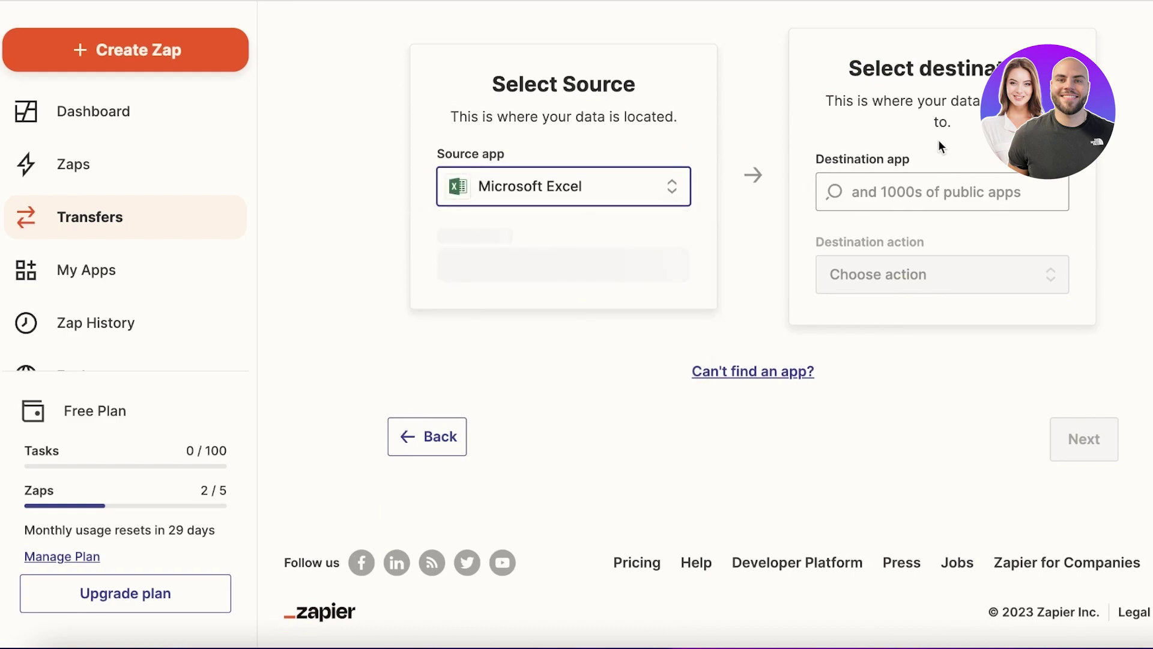
click(925, 192)
text(clic)
click(920, 276)
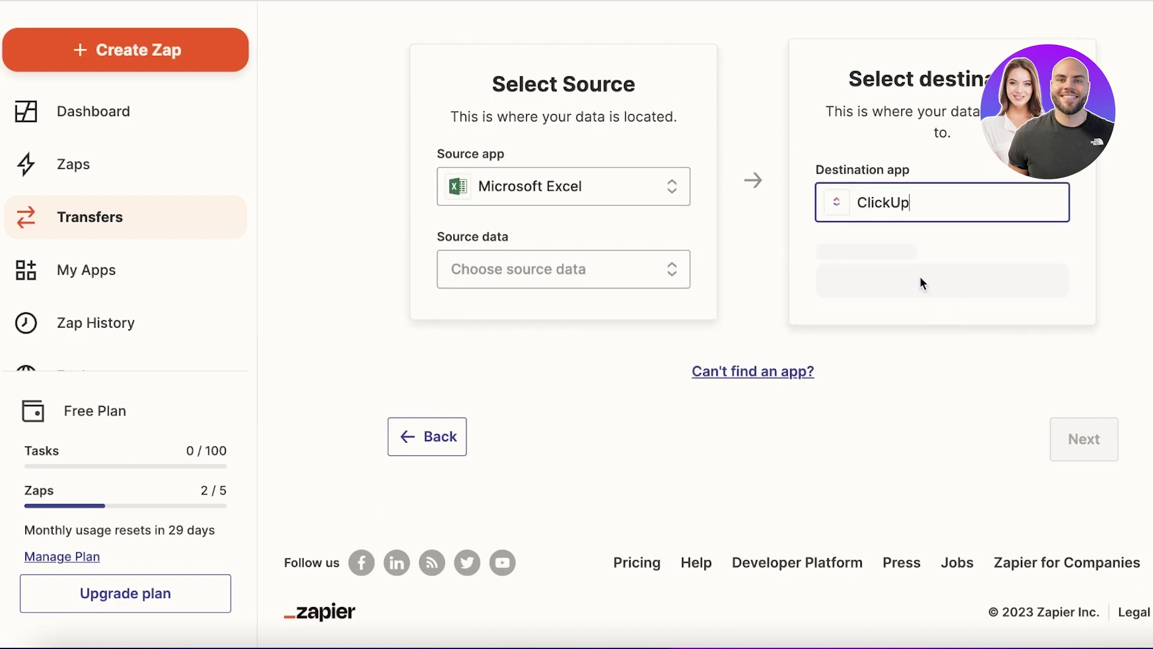
Step: Set source data to Row and the ClickUp action to Create List, then continue
click(652, 286)
click(553, 323)
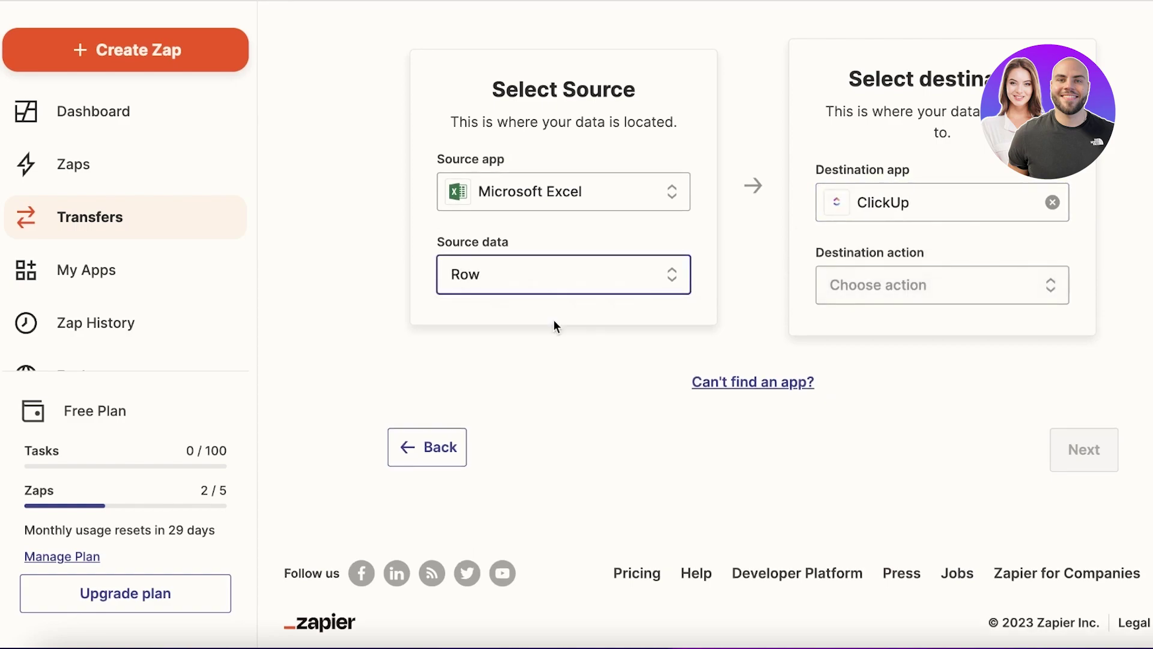
click(902, 291)
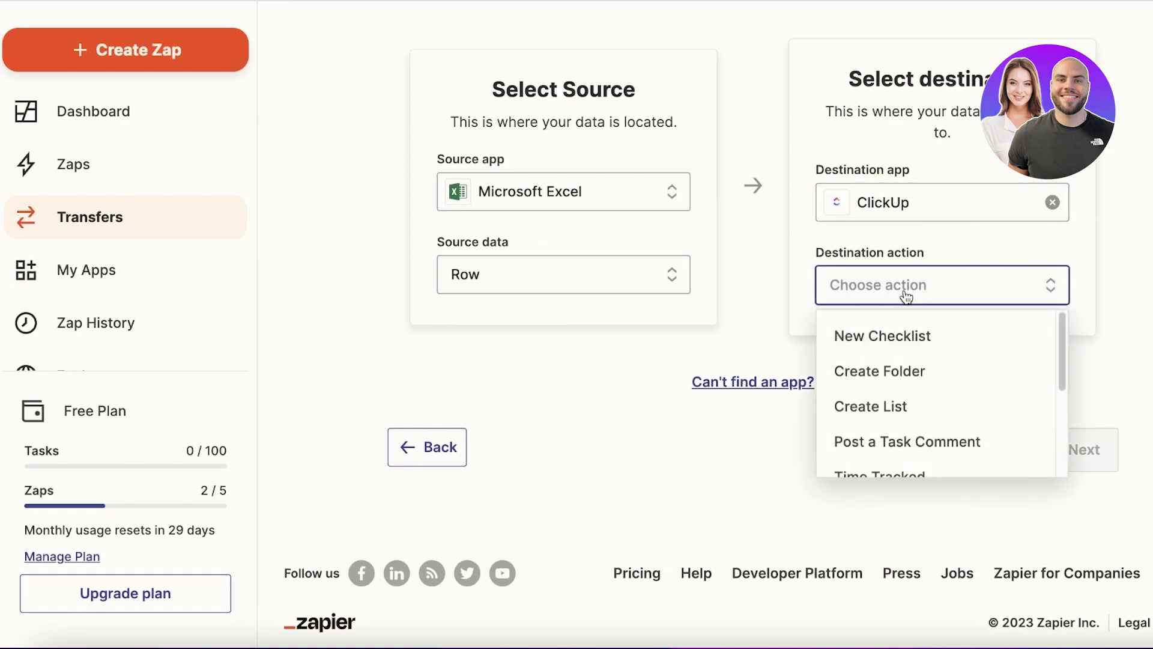
click(876, 408)
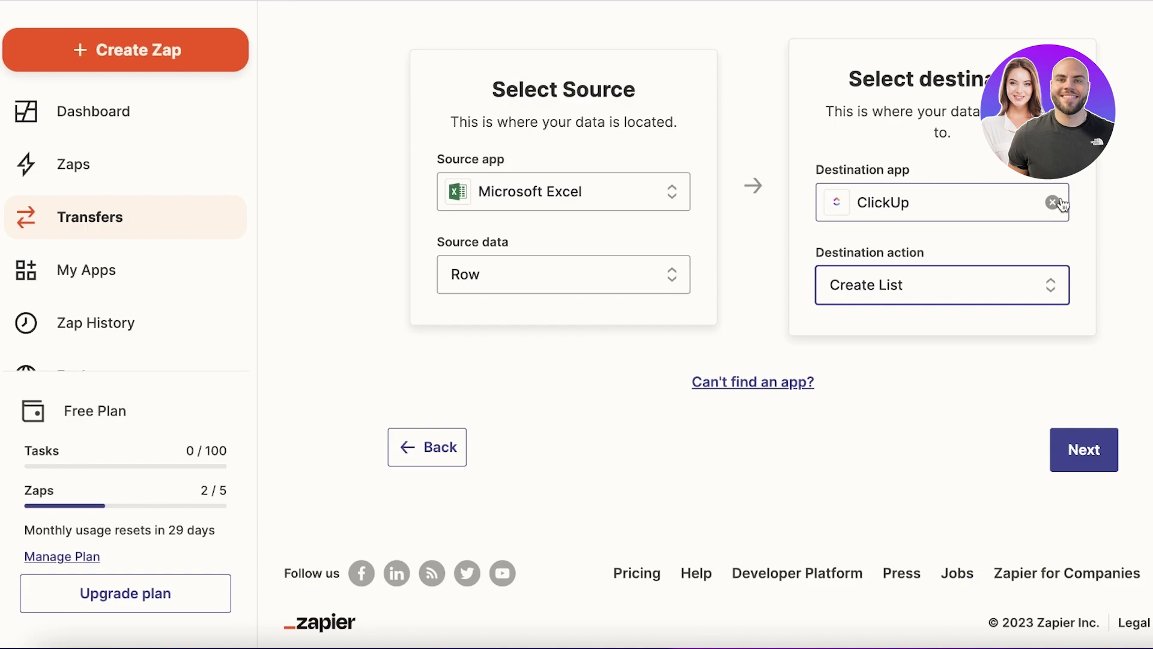
click(1097, 454)
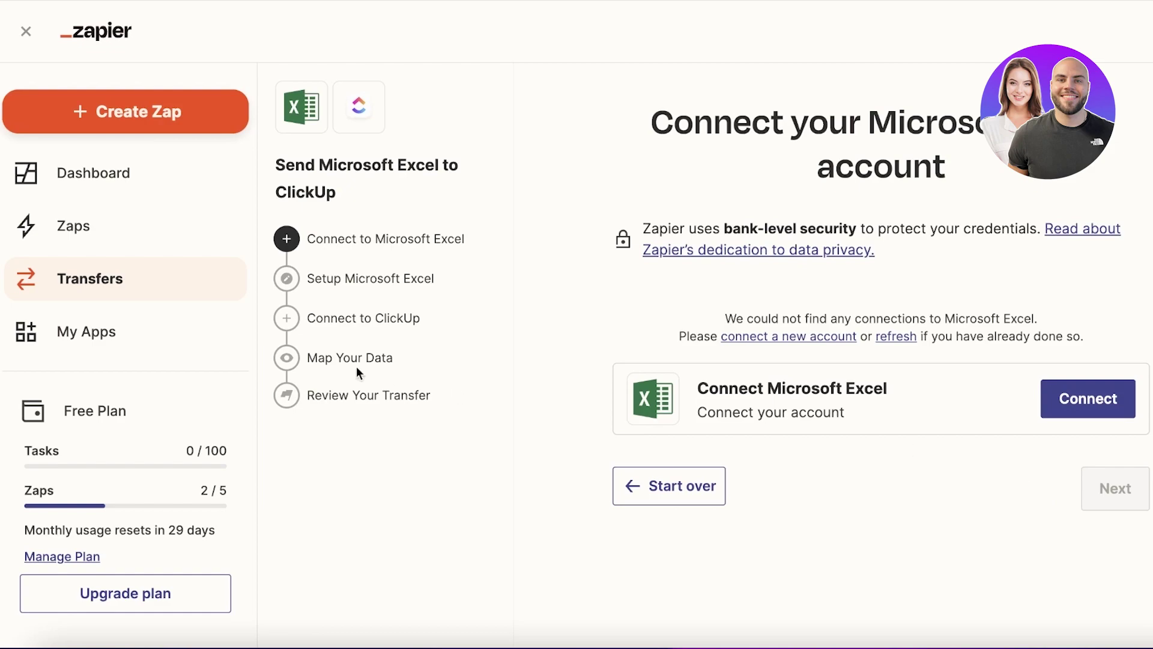
Step: Try deleting the Untitled Zap and the Slack → Zoom Zap, dismissing each cannot-delete warning
click(73, 226)
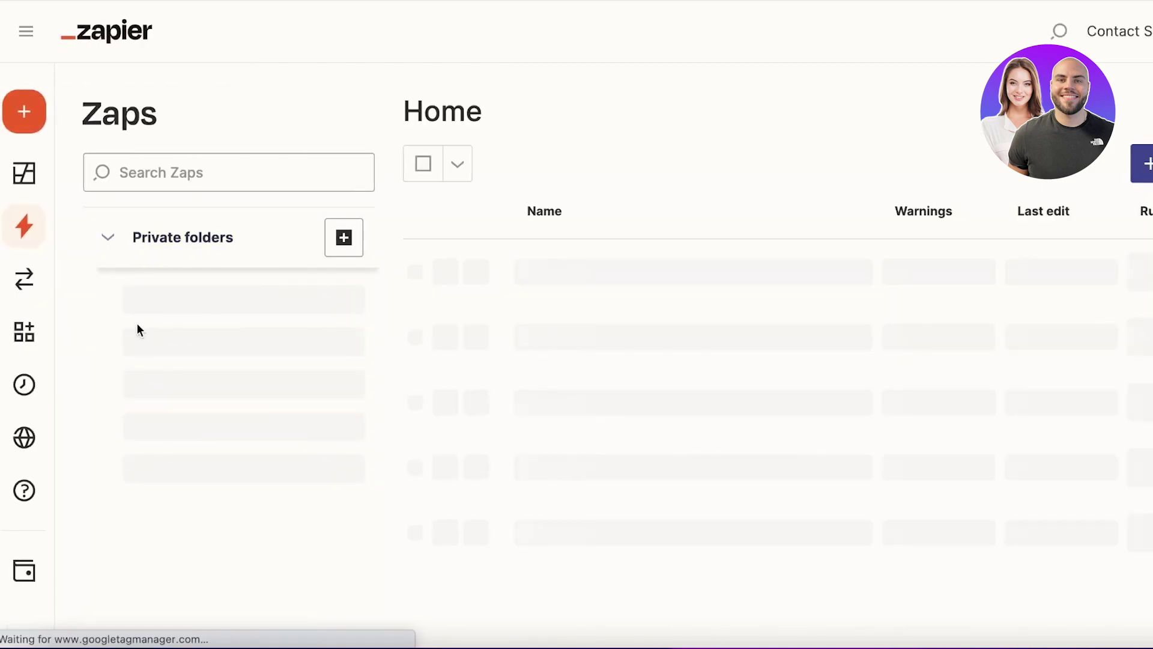
mouse_move(6, 399)
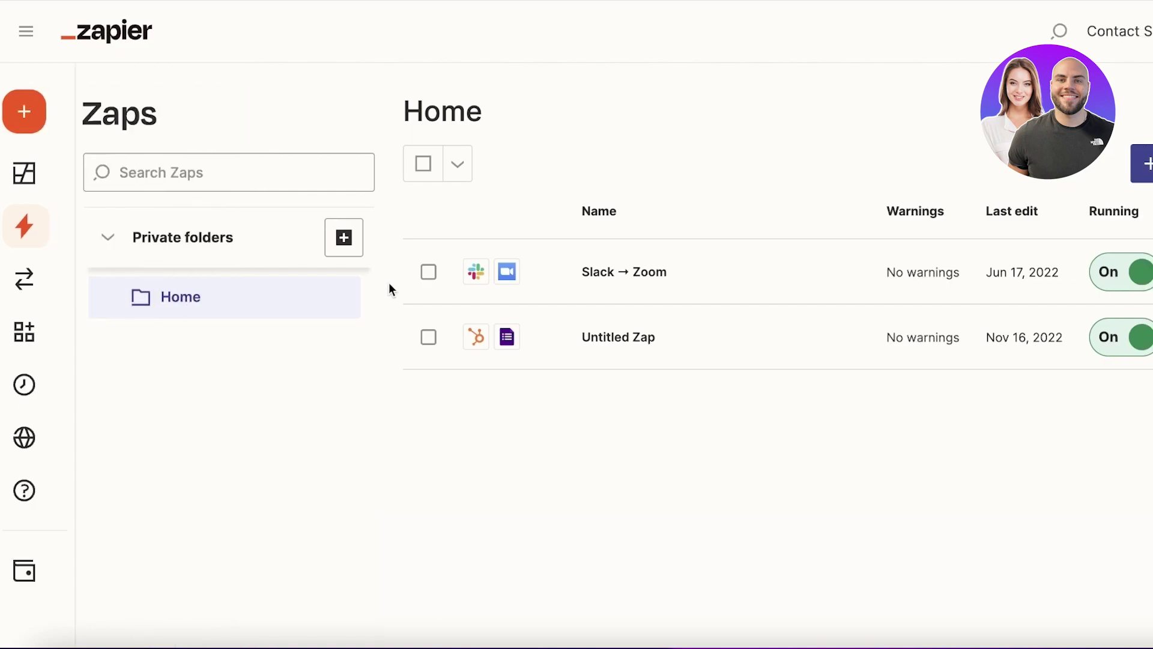
click(428, 272)
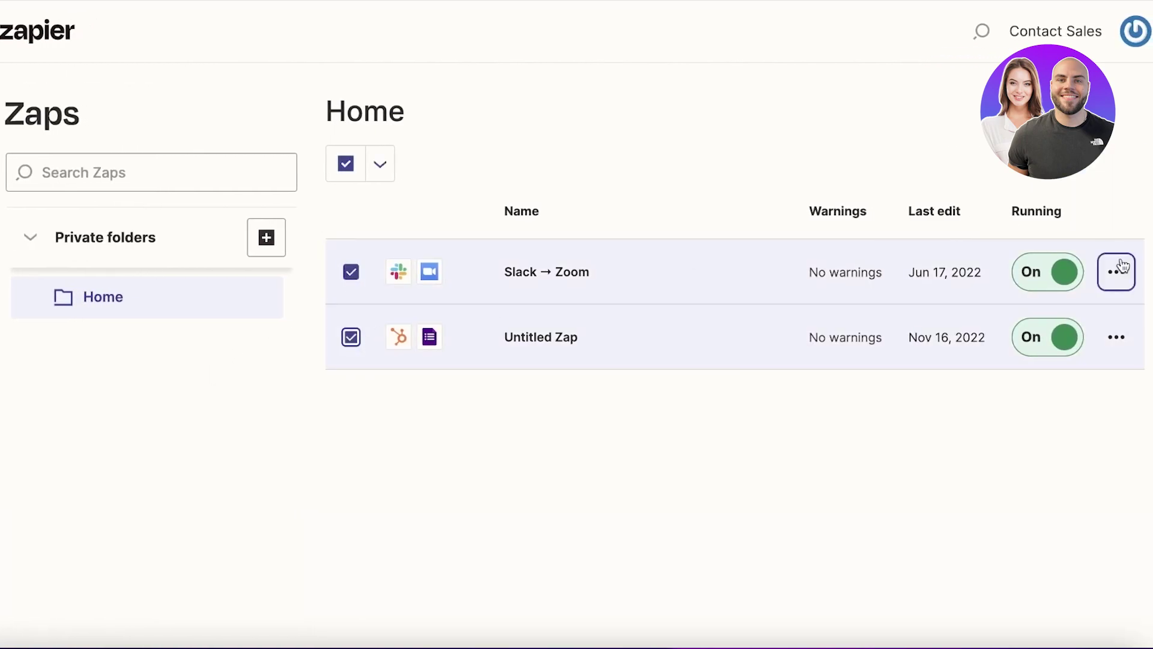
click(1116, 337)
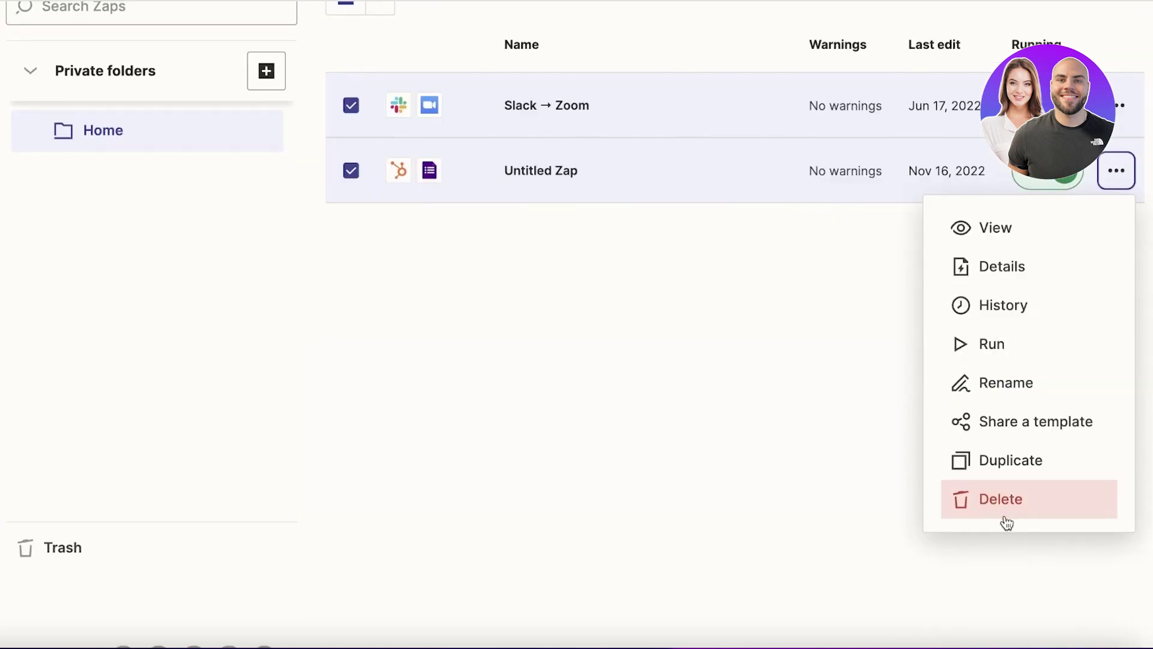
click(1002, 508)
click(575, 380)
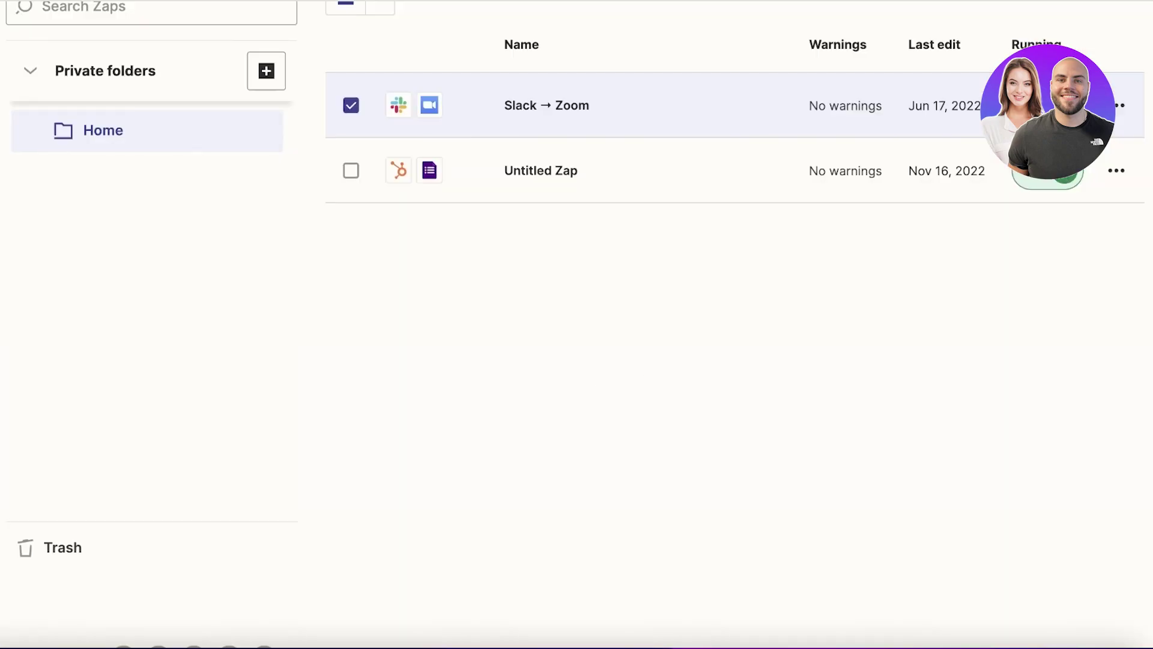
click(1120, 105)
click(999, 393)
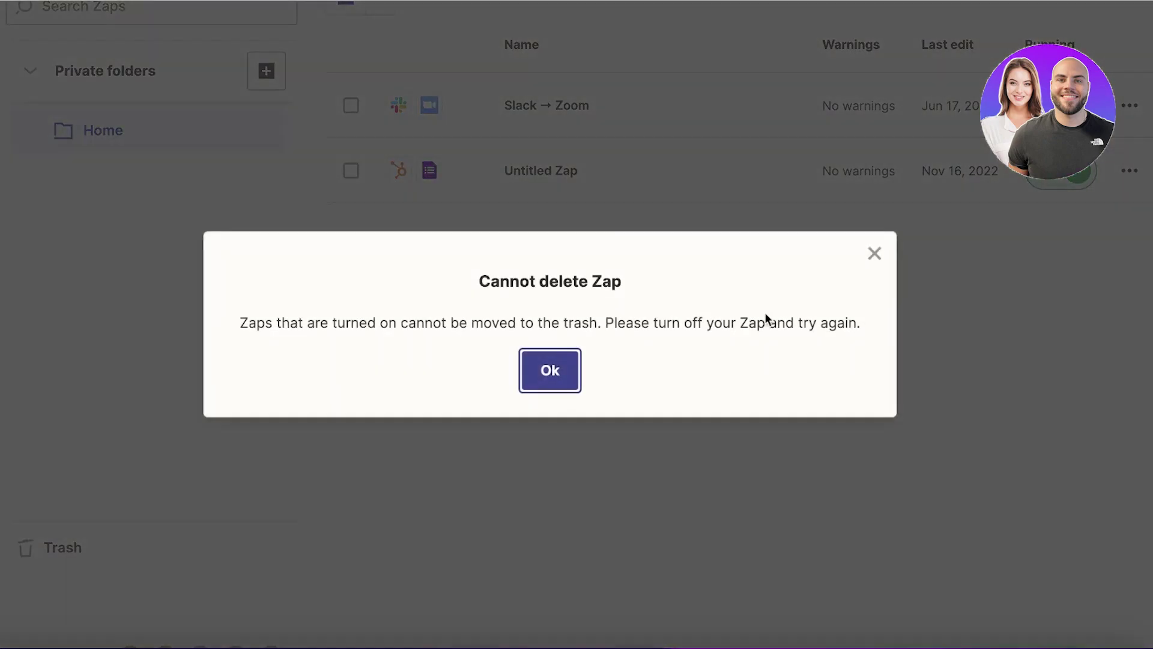
click(523, 371)
Step: On the Dashboard, open the Google Drive to Slack template and load more recommended templates
click(43, 114)
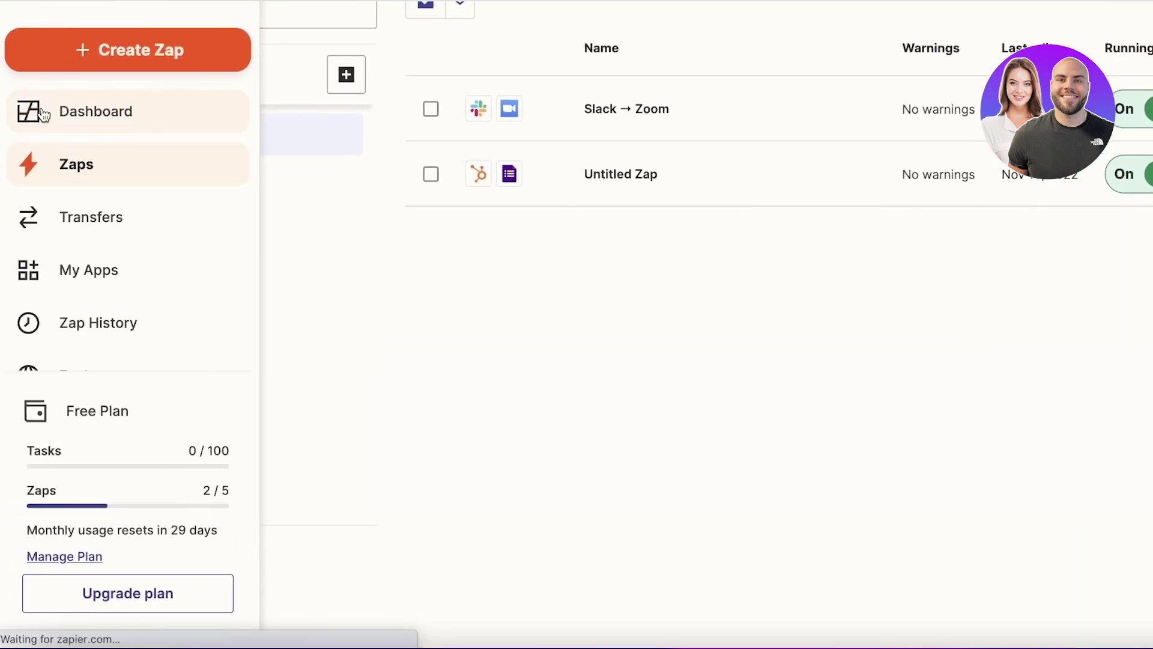
scroll(755, 75, down, 5)
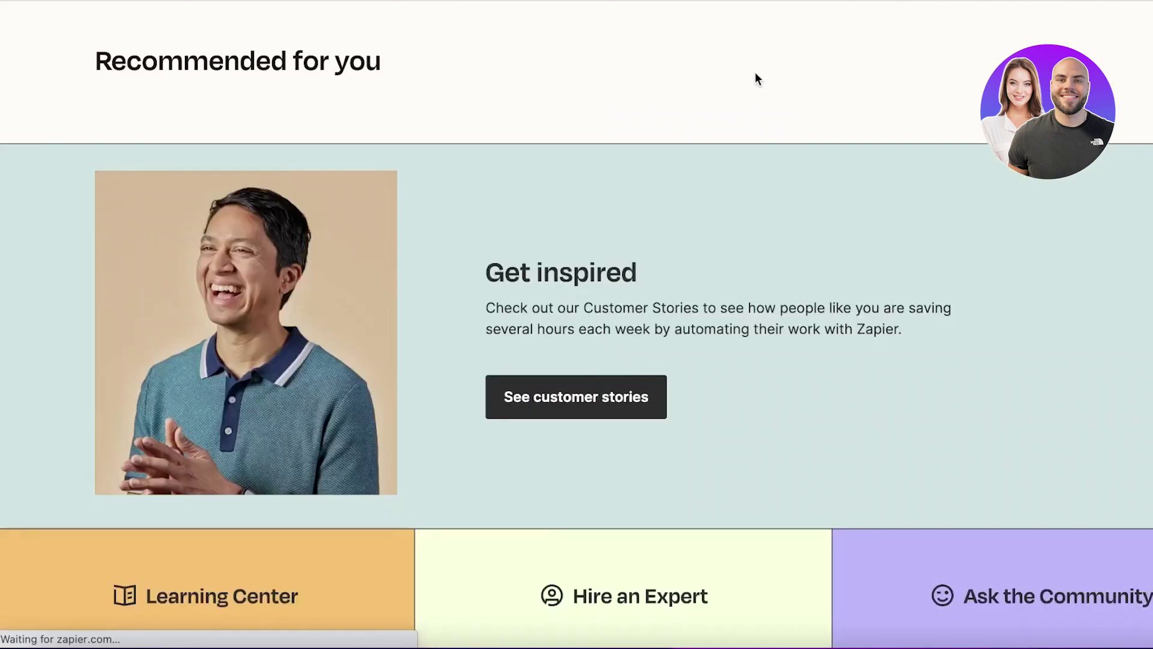
scroll(310, 223, down, 3)
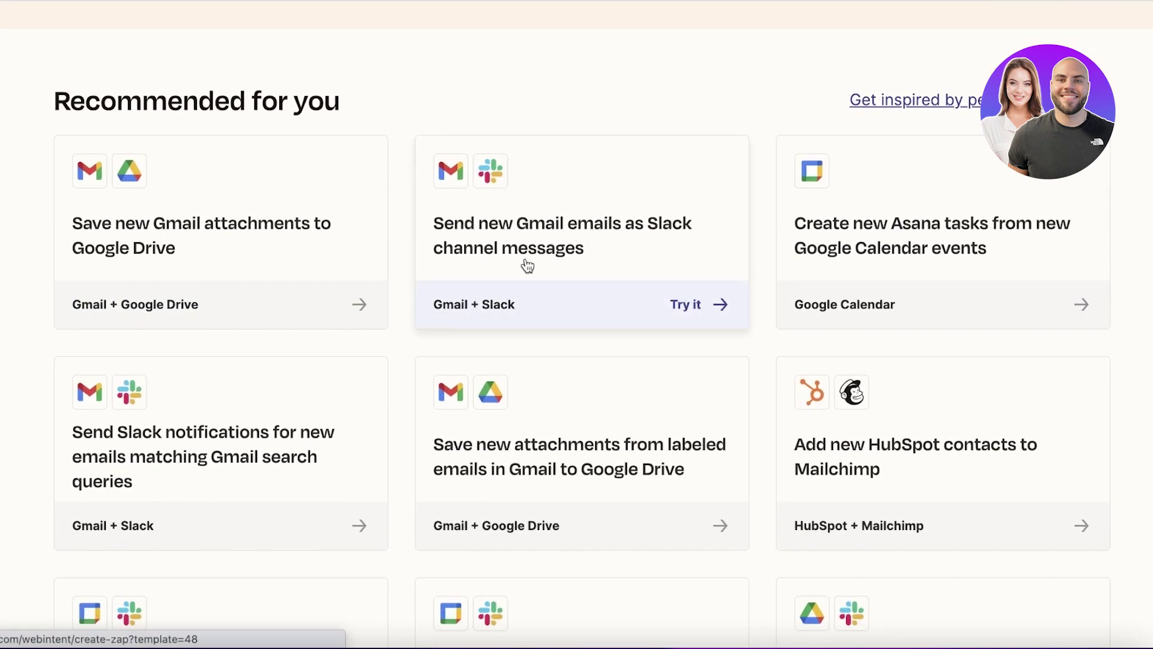
scroll(551, 277, down, 8)
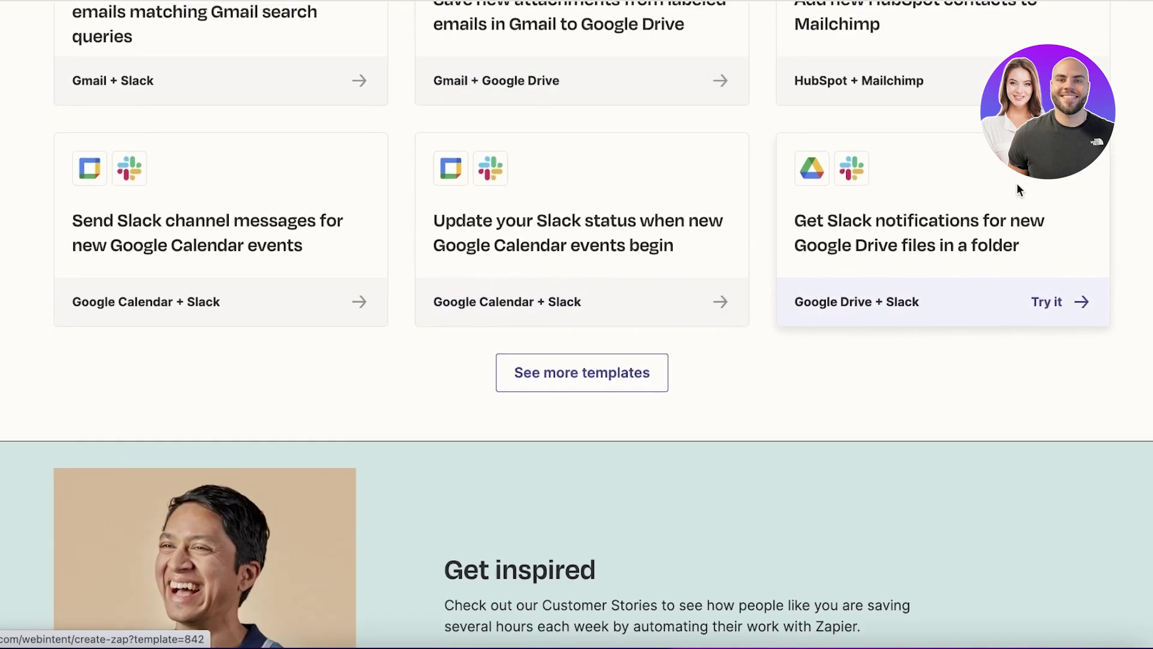
click(1018, 184)
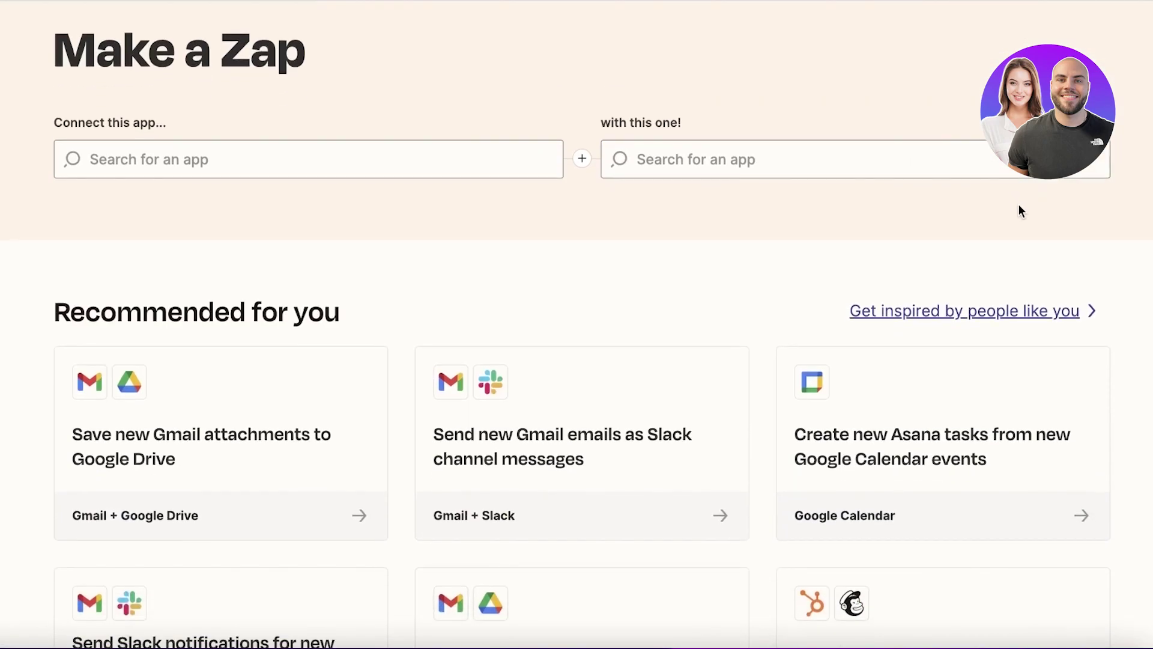
scroll(1019, 207, down, 7)
click(619, 594)
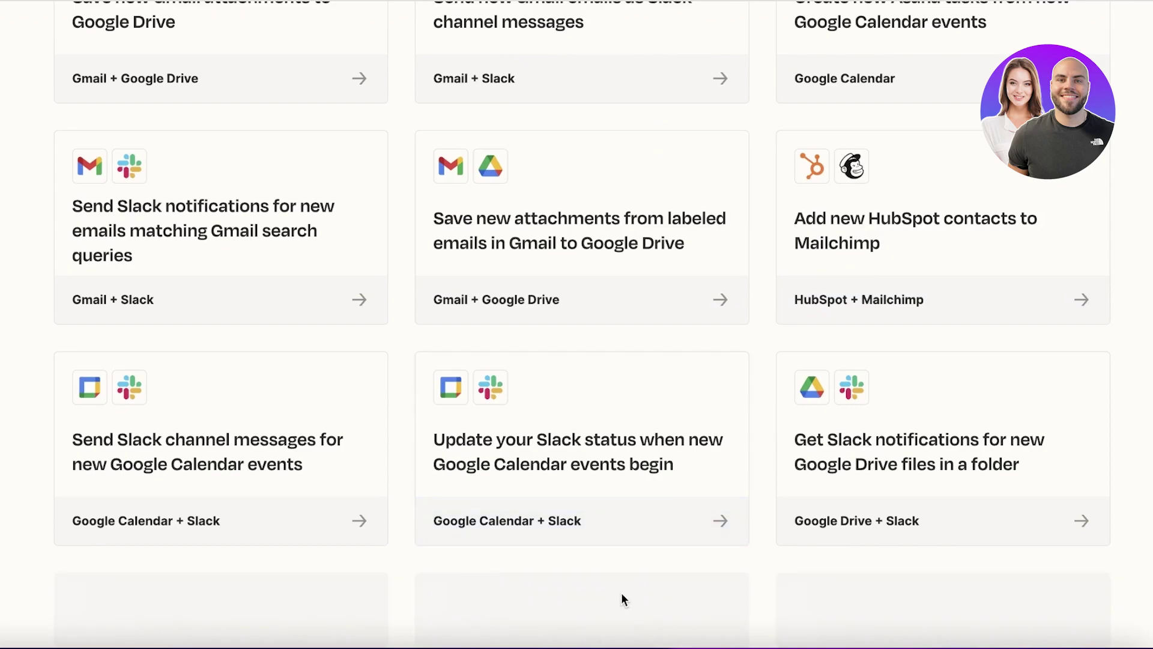
scroll(741, 291, down, 8)
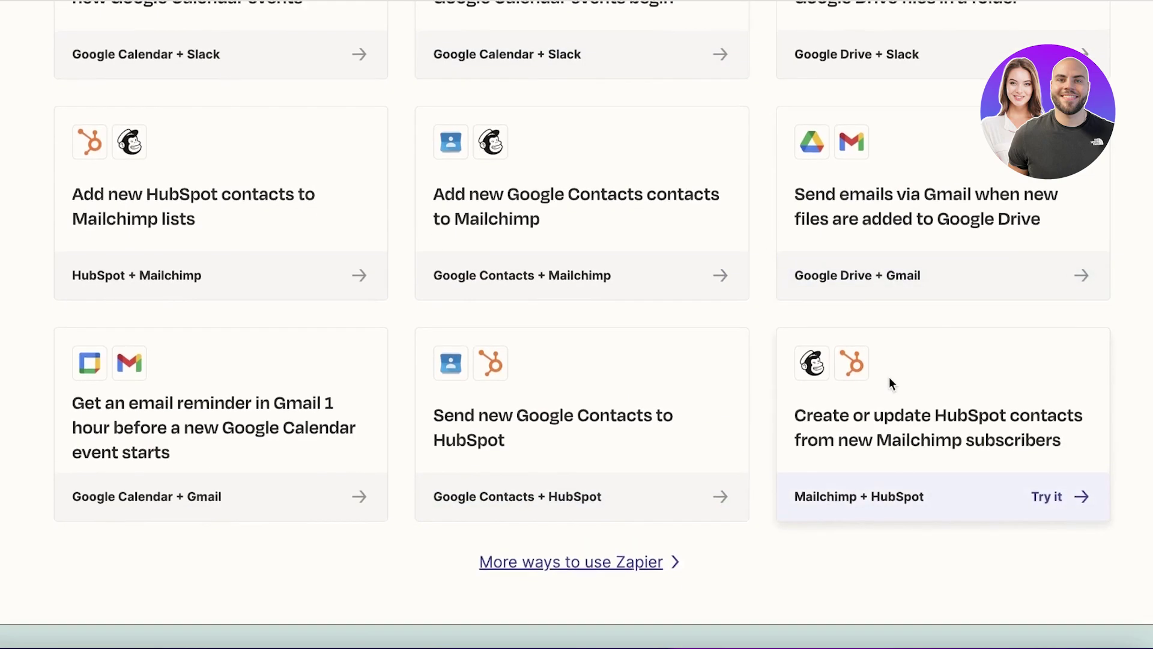
scroll(404, 325, down, 5)
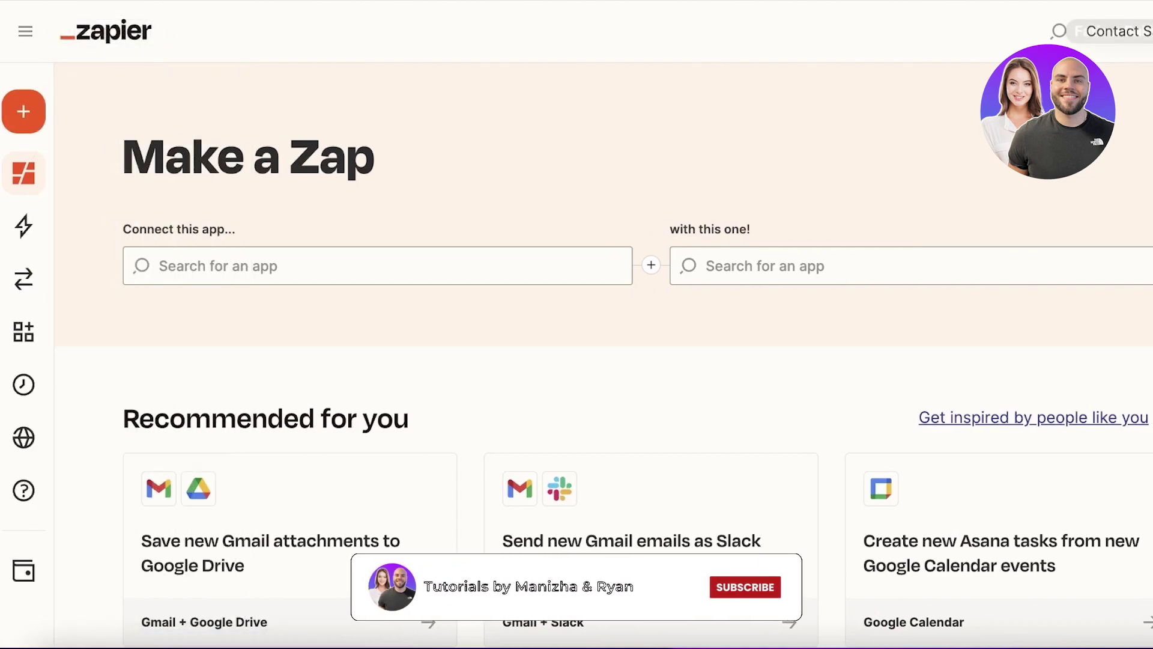
Step: Create a new Zap with a Google Calendar New Event trigger
mouse_move(47, 122)
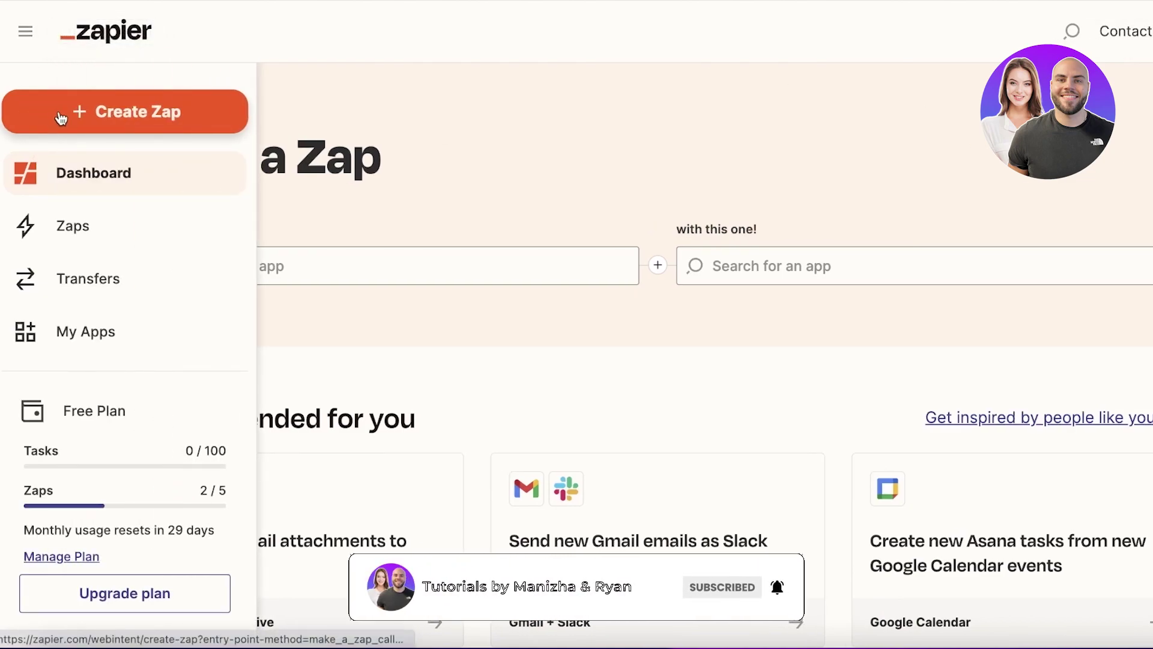
click(60, 117)
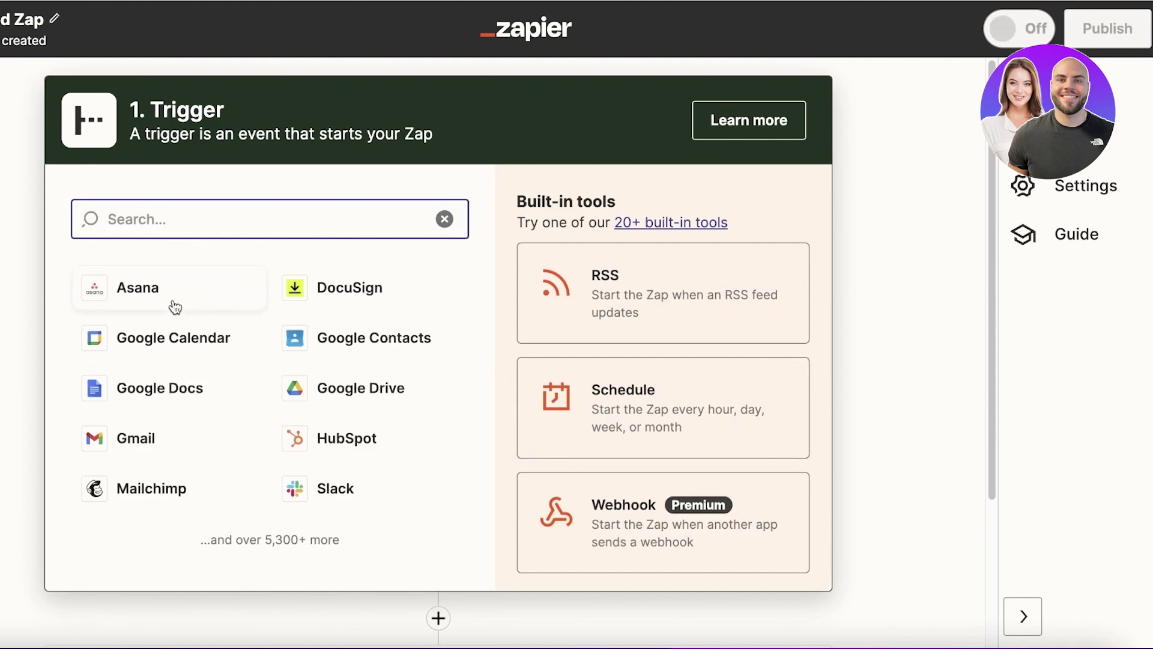
click(171, 354)
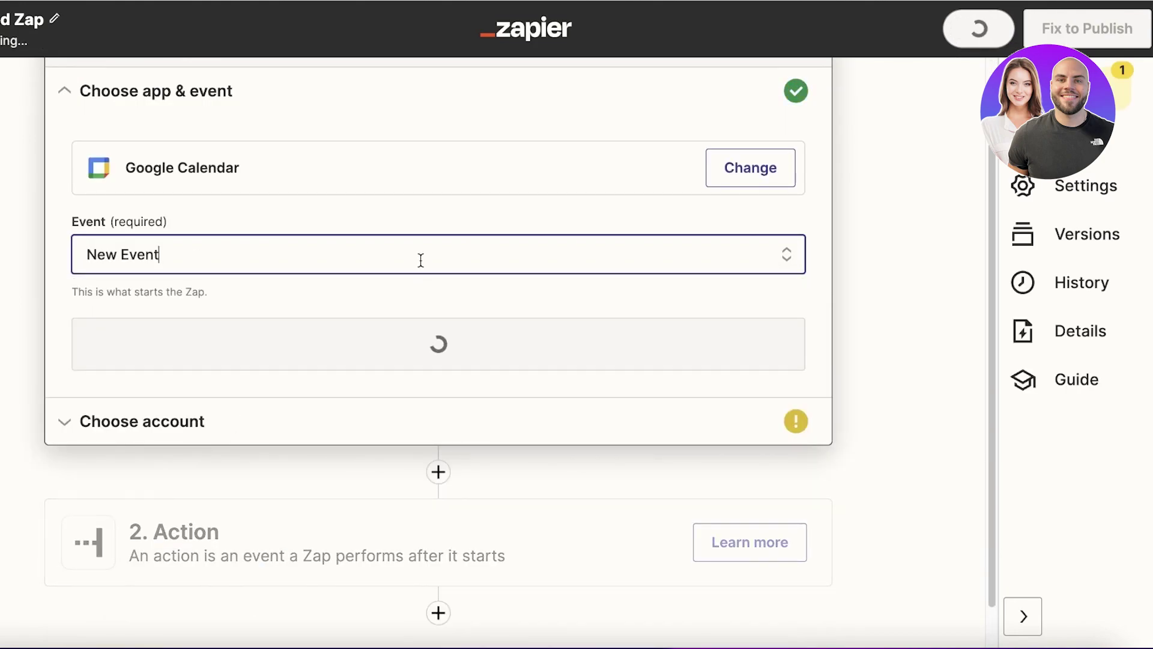
click(388, 355)
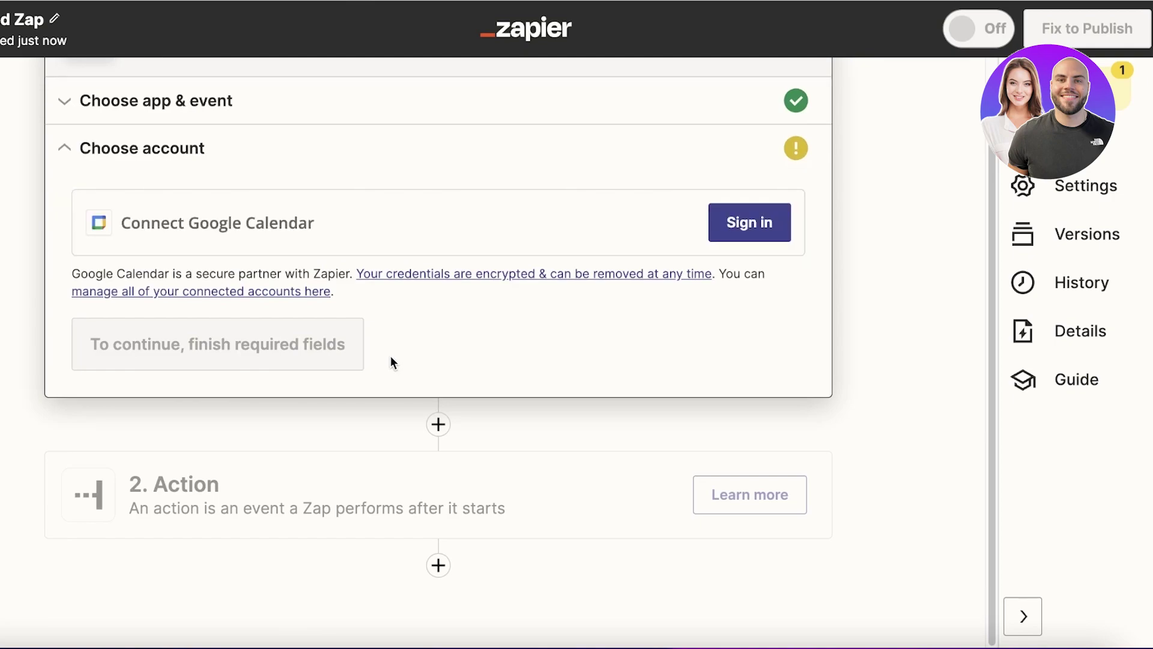
Step: Sign in with the Google account and allow Zapier calendar access
click(736, 223)
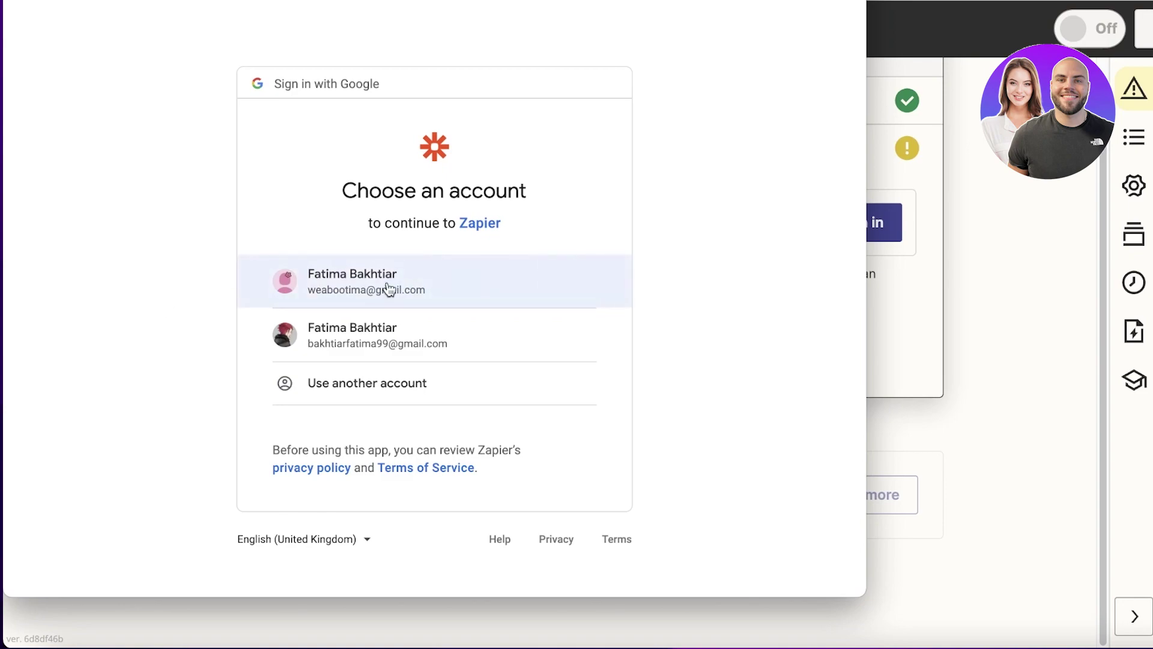
click(469, 282)
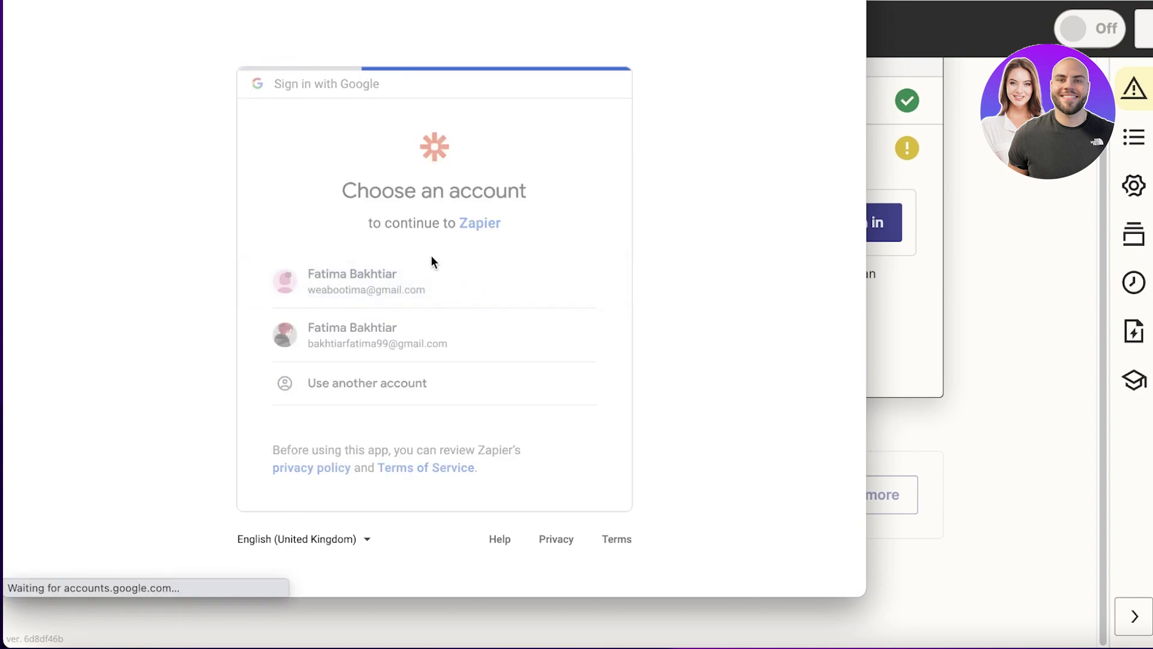
click(509, 531)
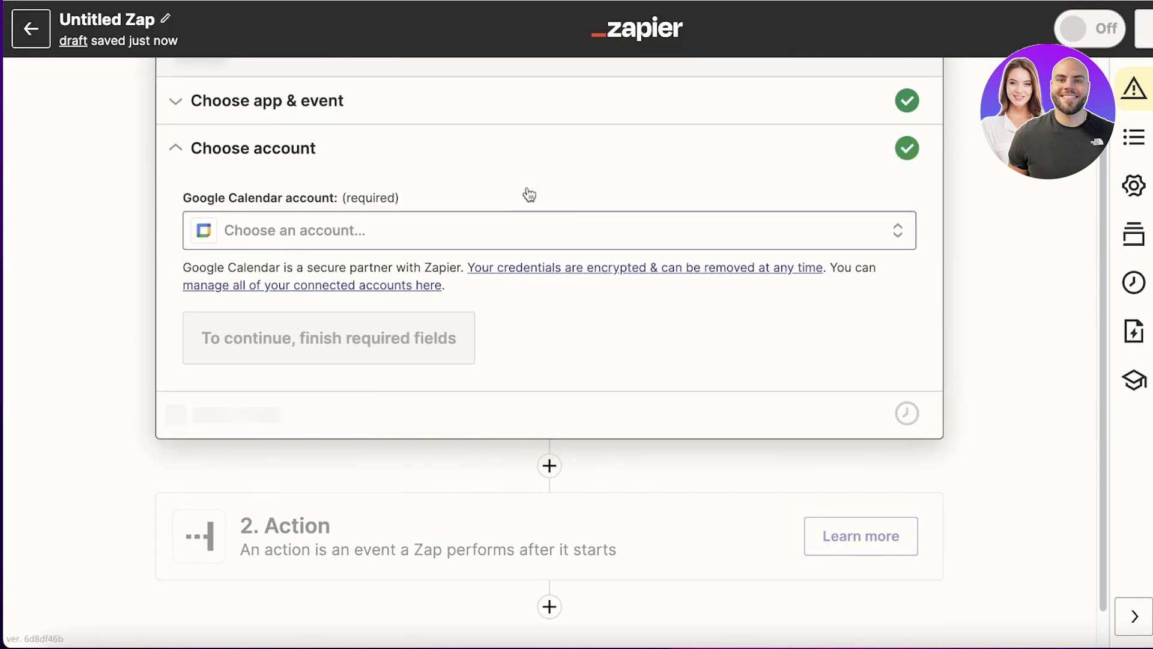
Step: Set the Google Calendar trigger to watch the account's main calendar
click(245, 356)
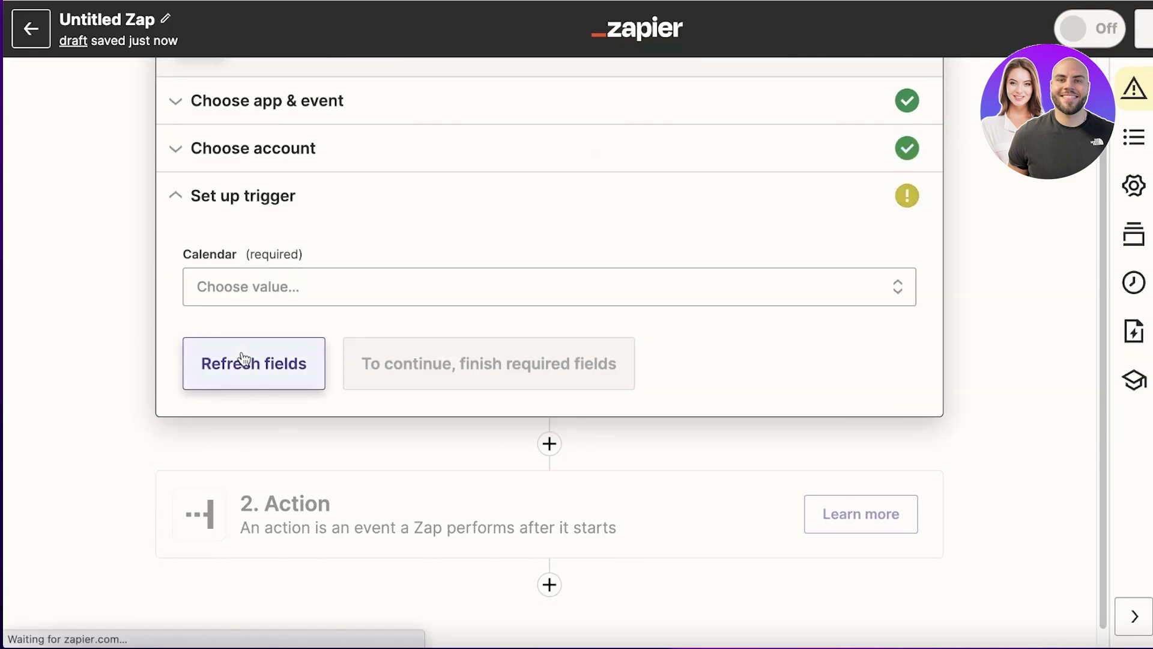
click(278, 286)
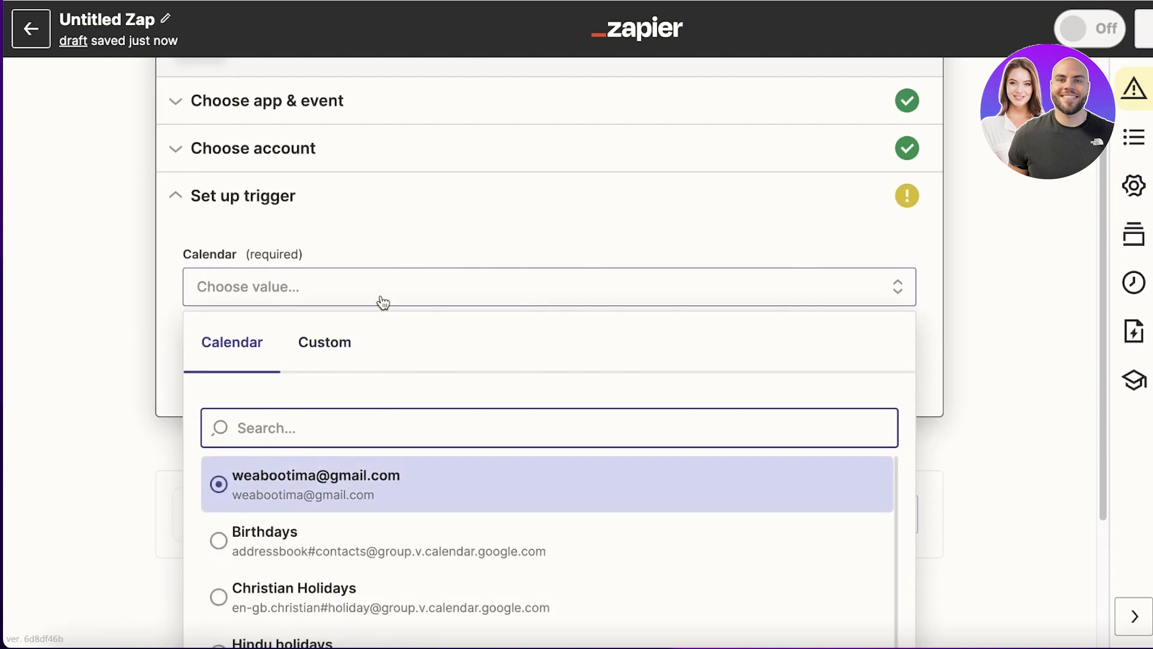
click(259, 484)
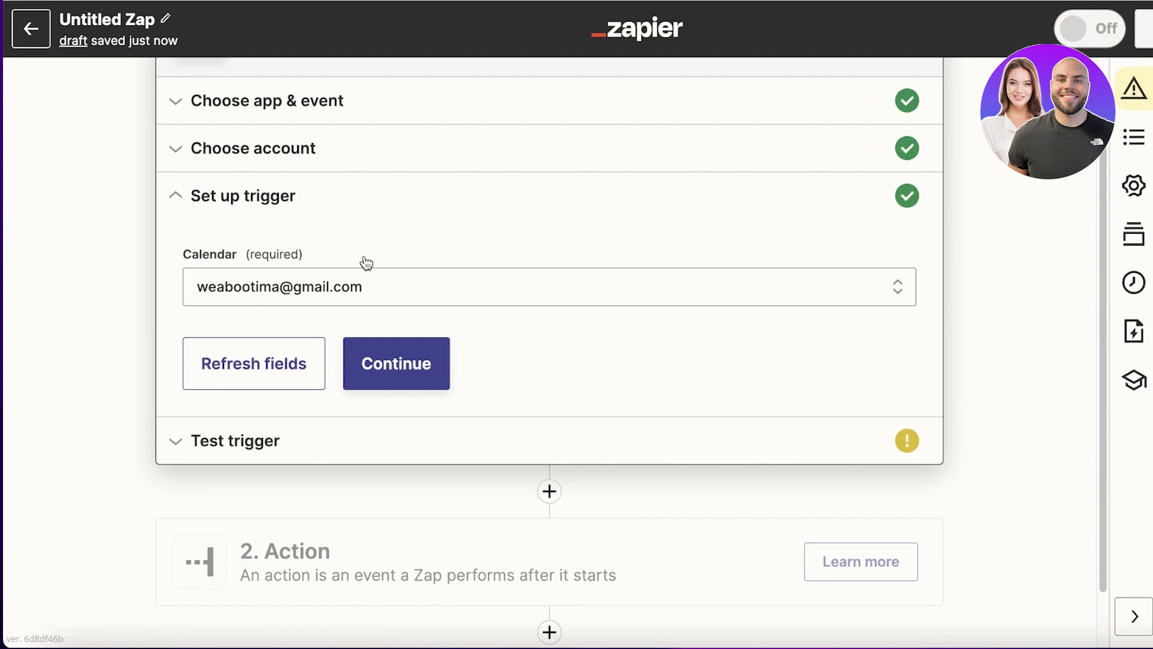
click(404, 361)
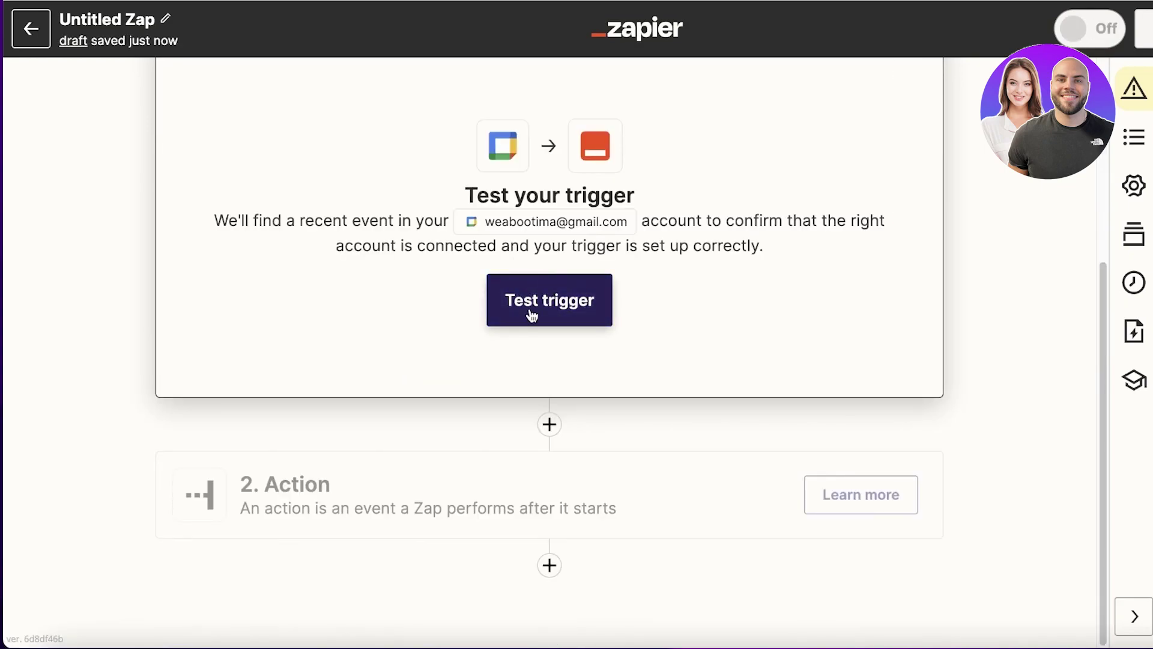
Step: Skip the trigger test so Zapier shows example event data
click(571, 299)
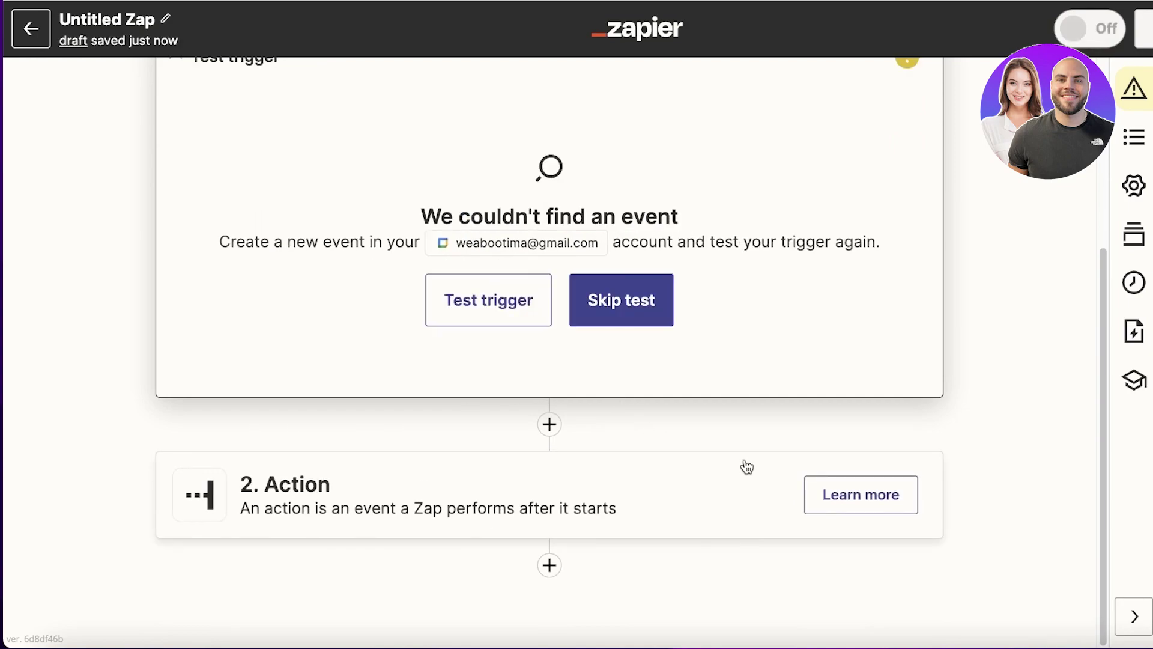
click(631, 343)
click(712, 339)
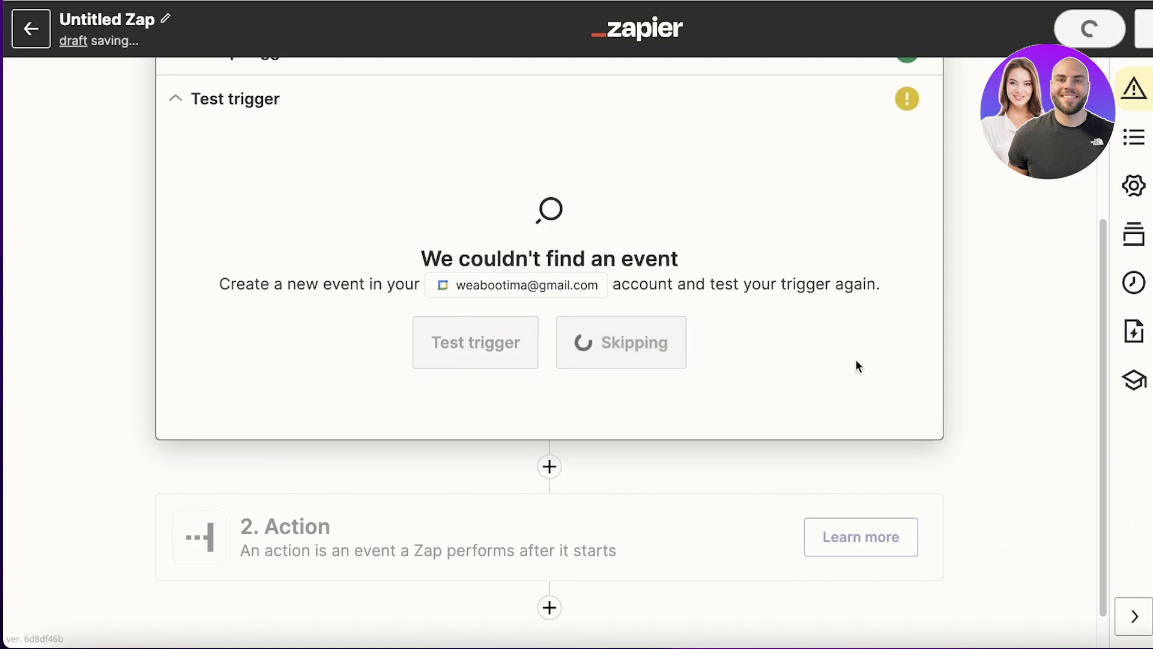
scroll(659, 330, down, 2)
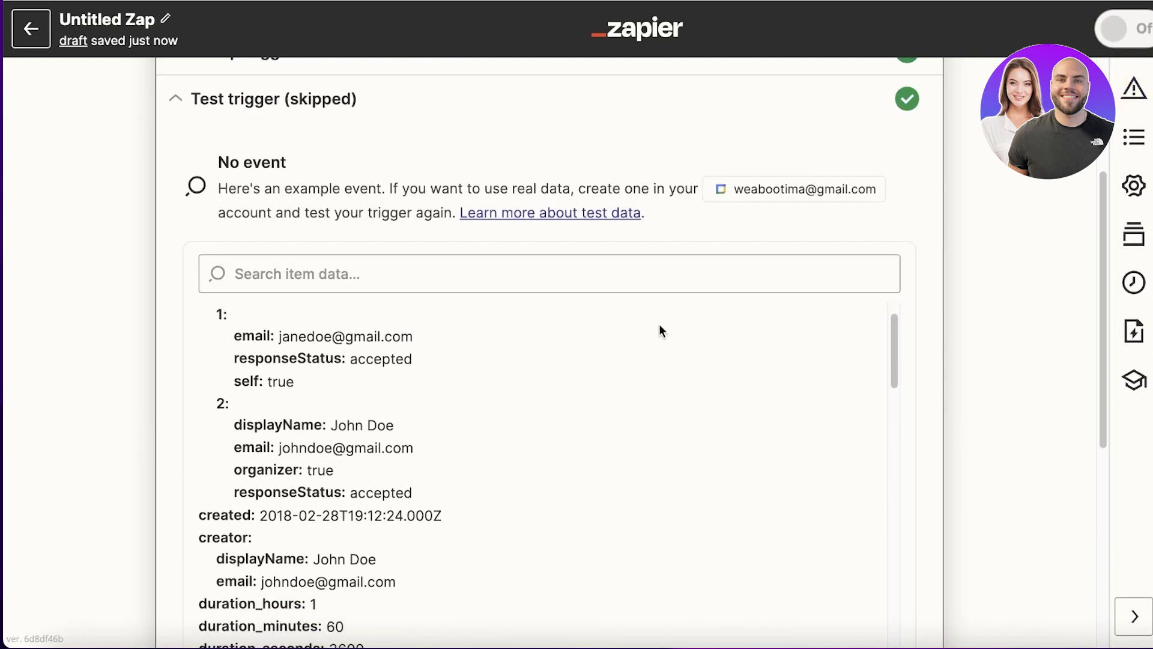
scroll(540, 336, up, 5)
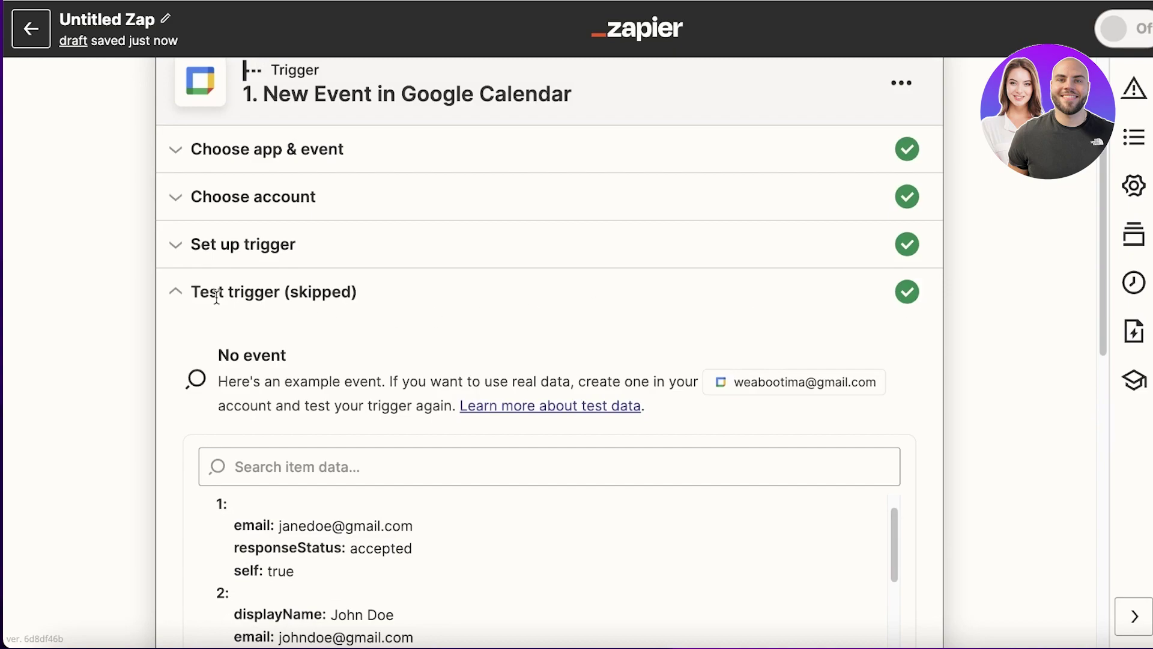
Step: Add a Slack action with the Add Reminder event as step 2
scroll(770, 226, down, 10)
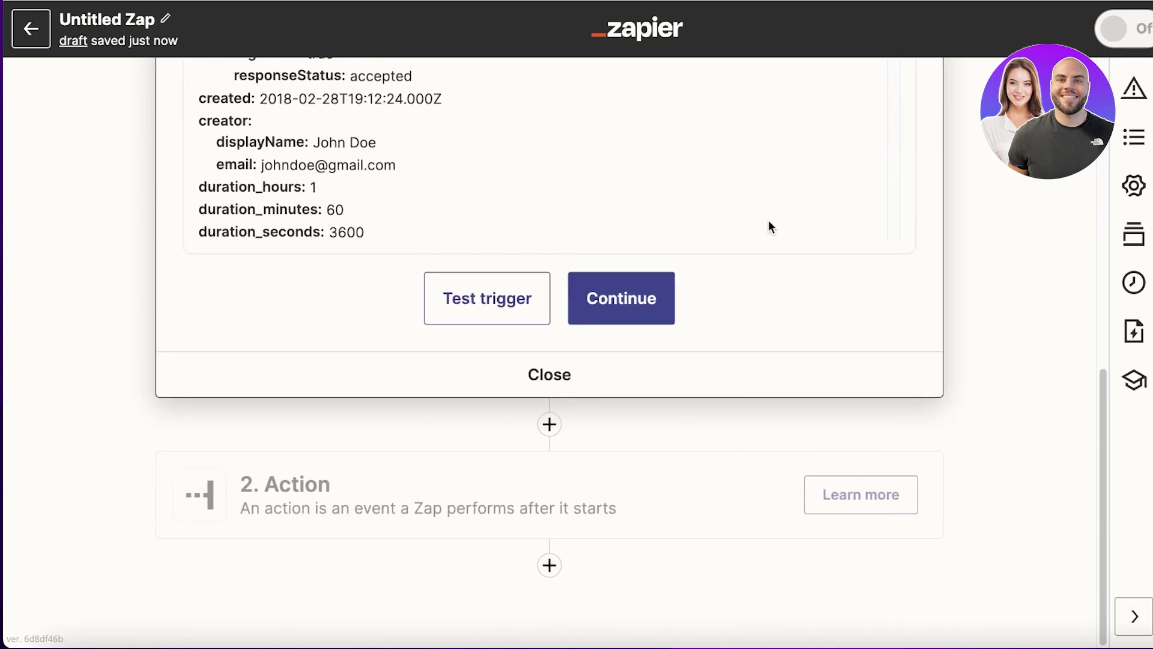
click(592, 302)
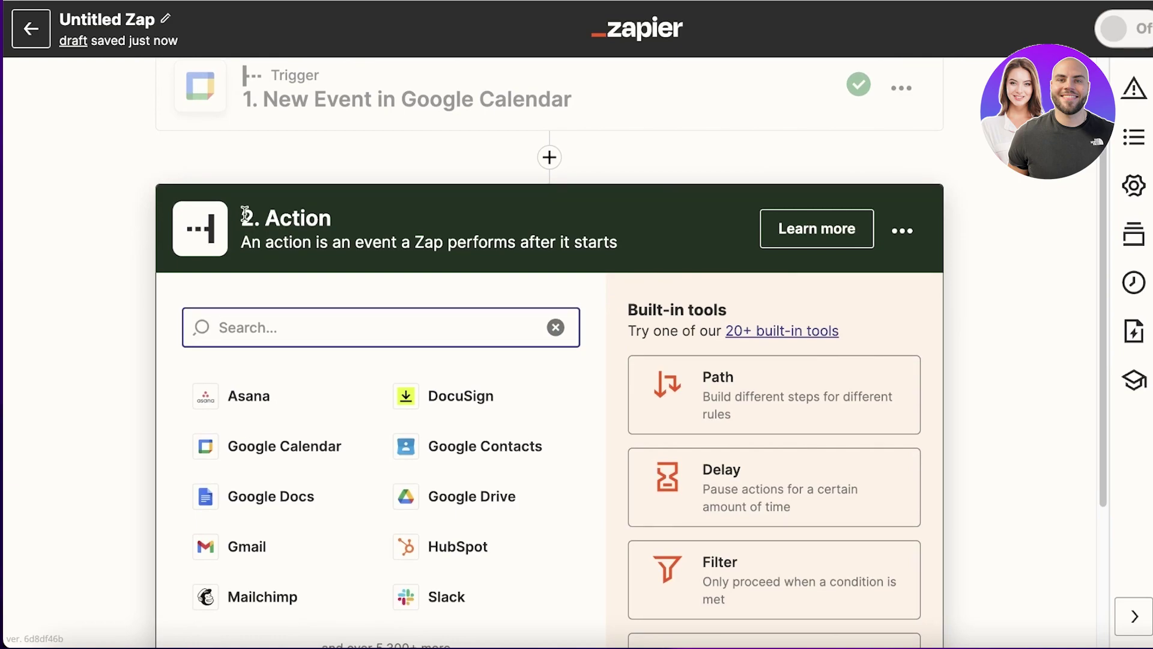
click(438, 396)
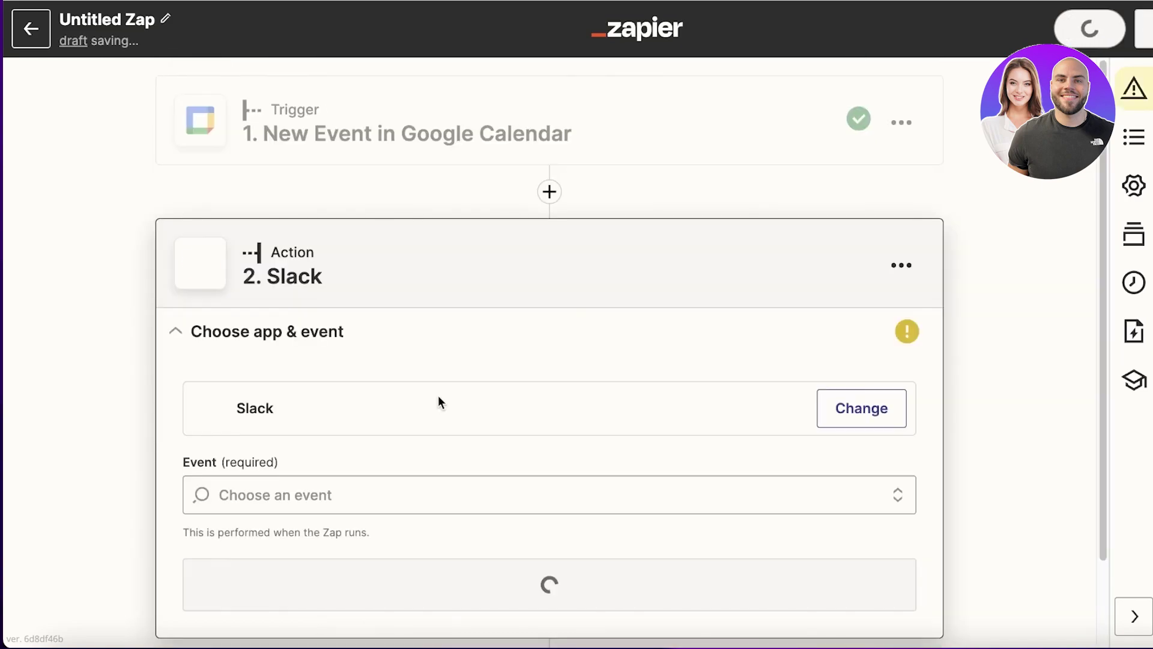
click(420, 489)
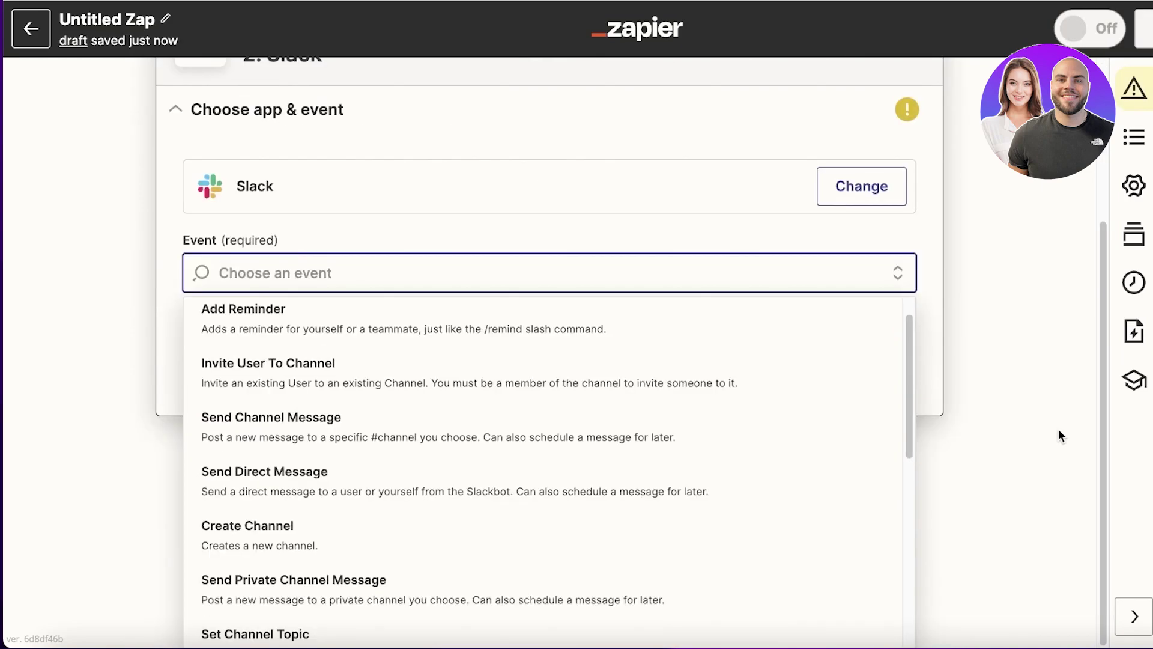
scroll(559, 386, down, 4)
scroll(517, 381, up, 5)
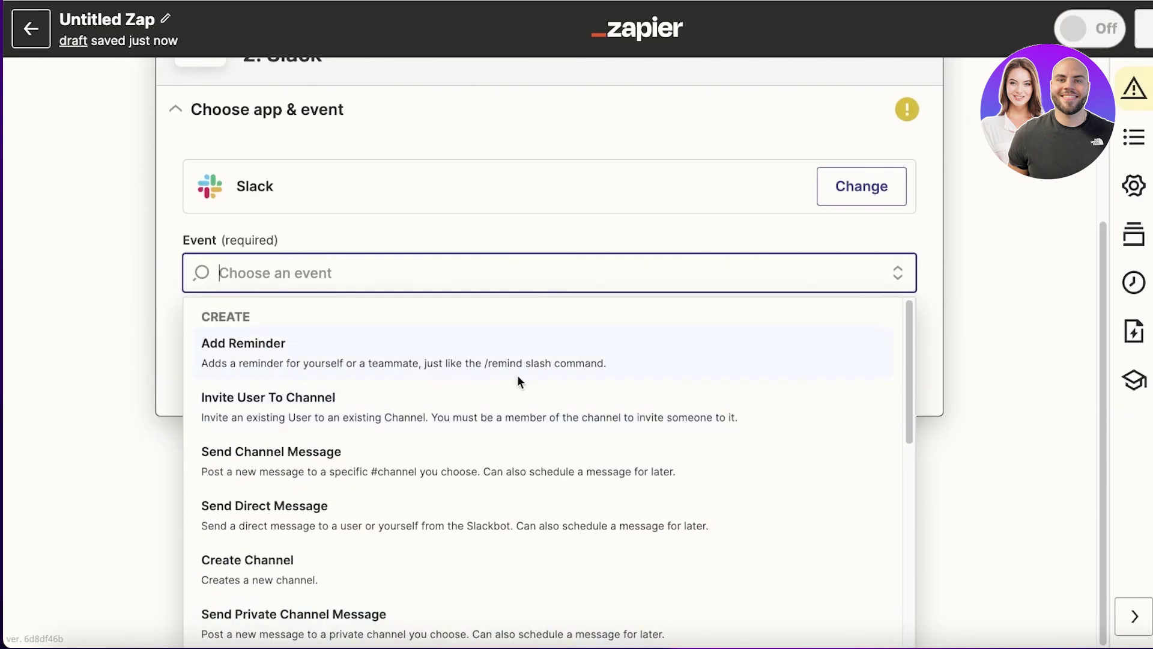
click(402, 346)
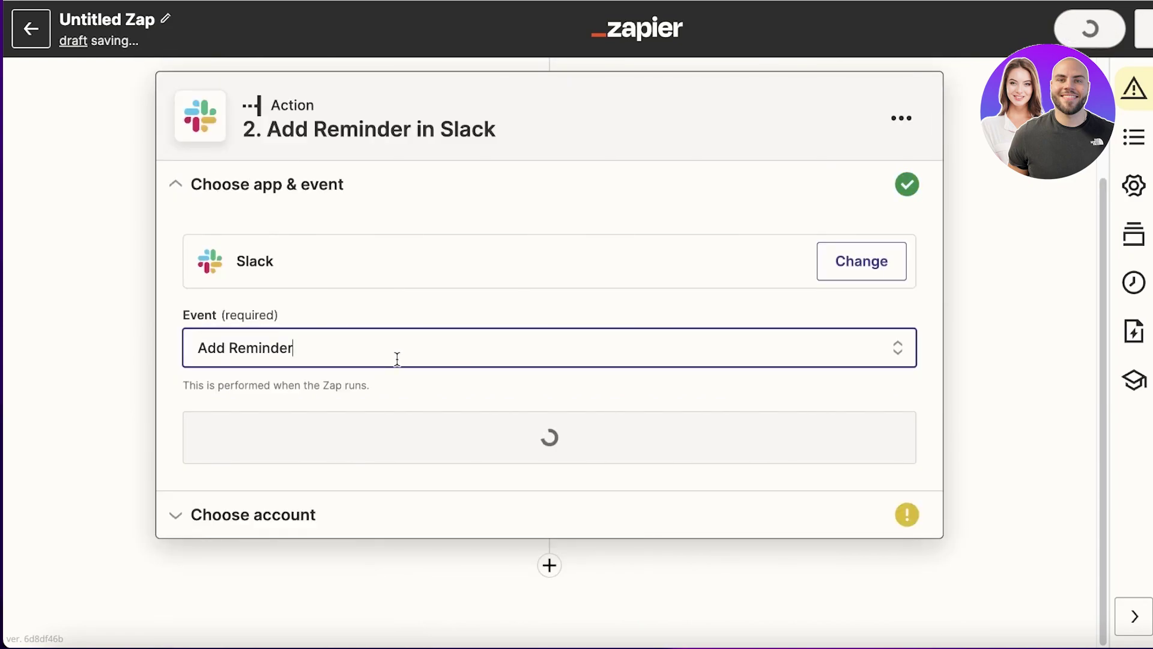
Step: Select the existing Slack account and begin reconnecting it
click(359, 401)
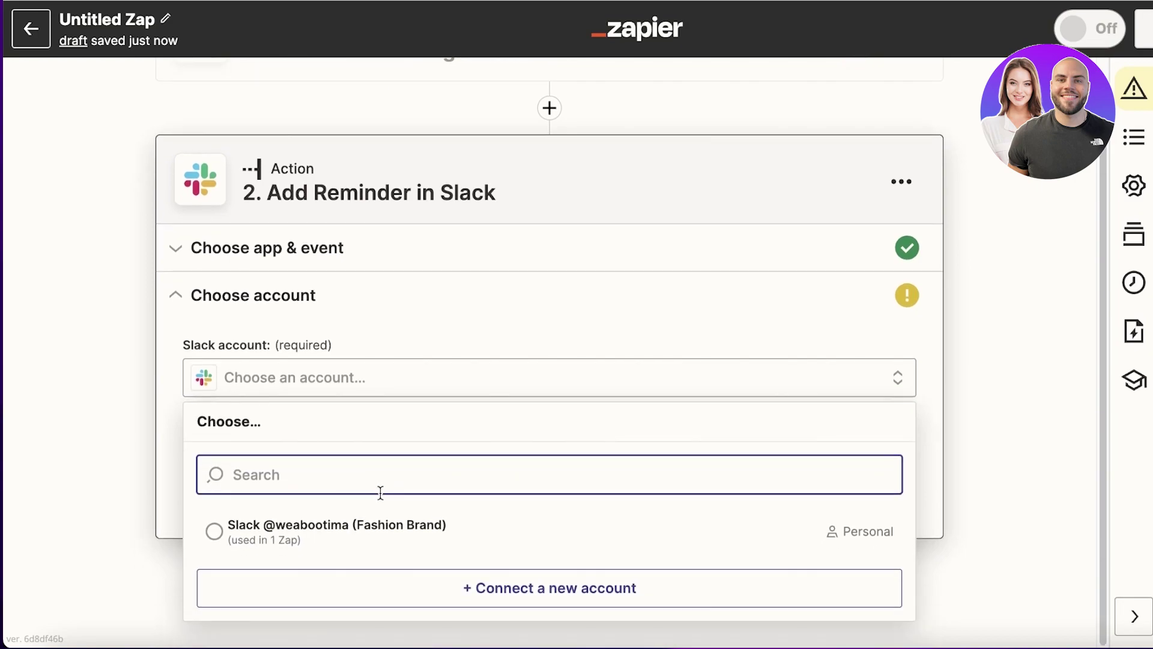
click(377, 539)
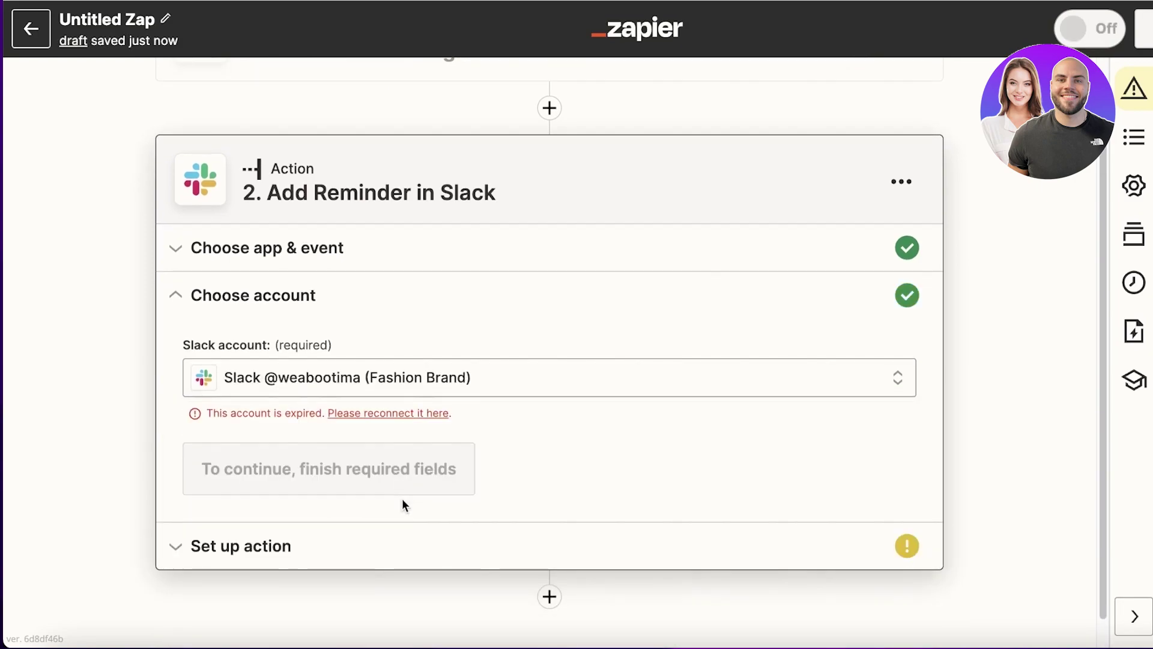
click(430, 380)
Step: Reconnect the expired Slack account by allowing Zapier access to the pink company workspace
click(407, 526)
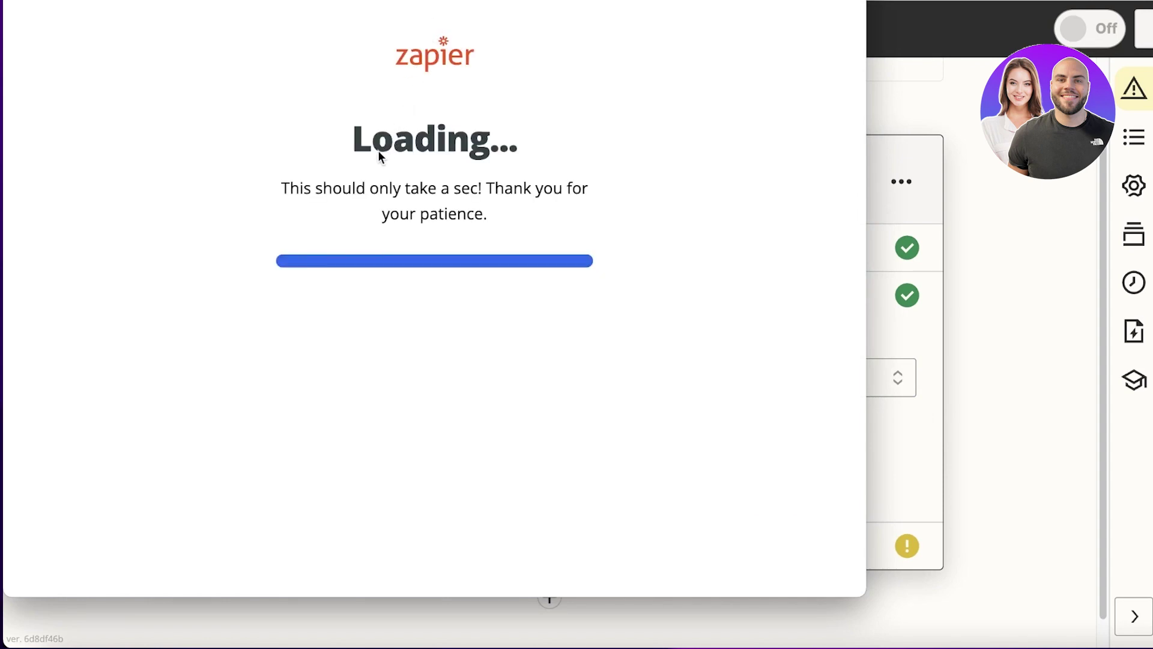
scroll(459, 264, down, 3)
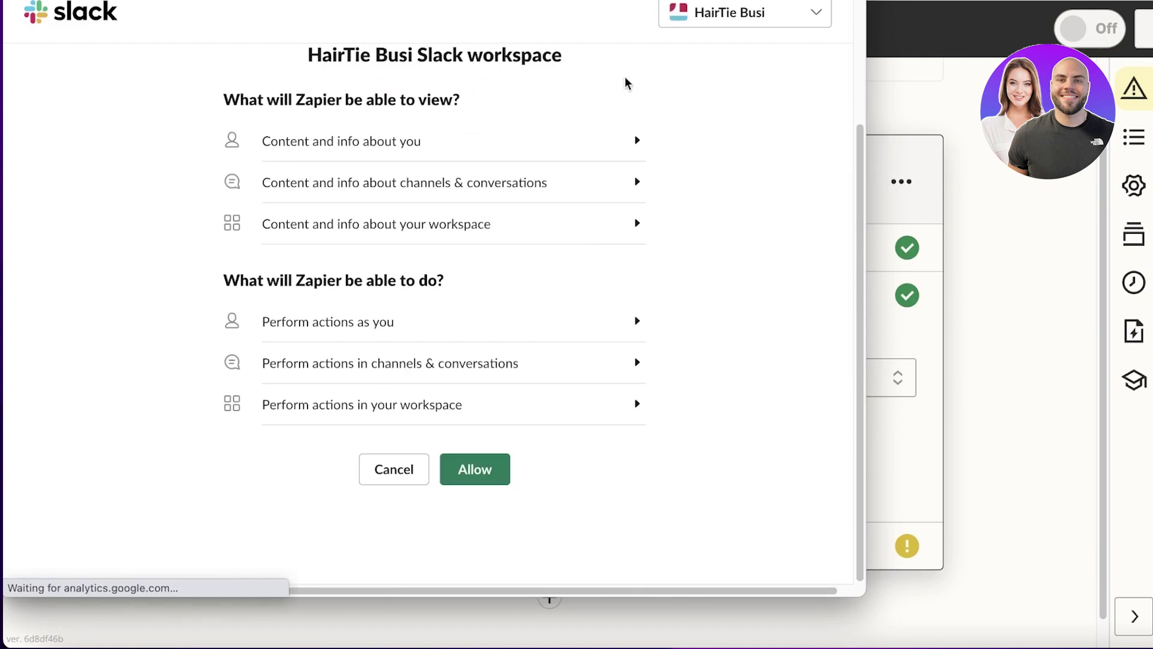
click(745, 13)
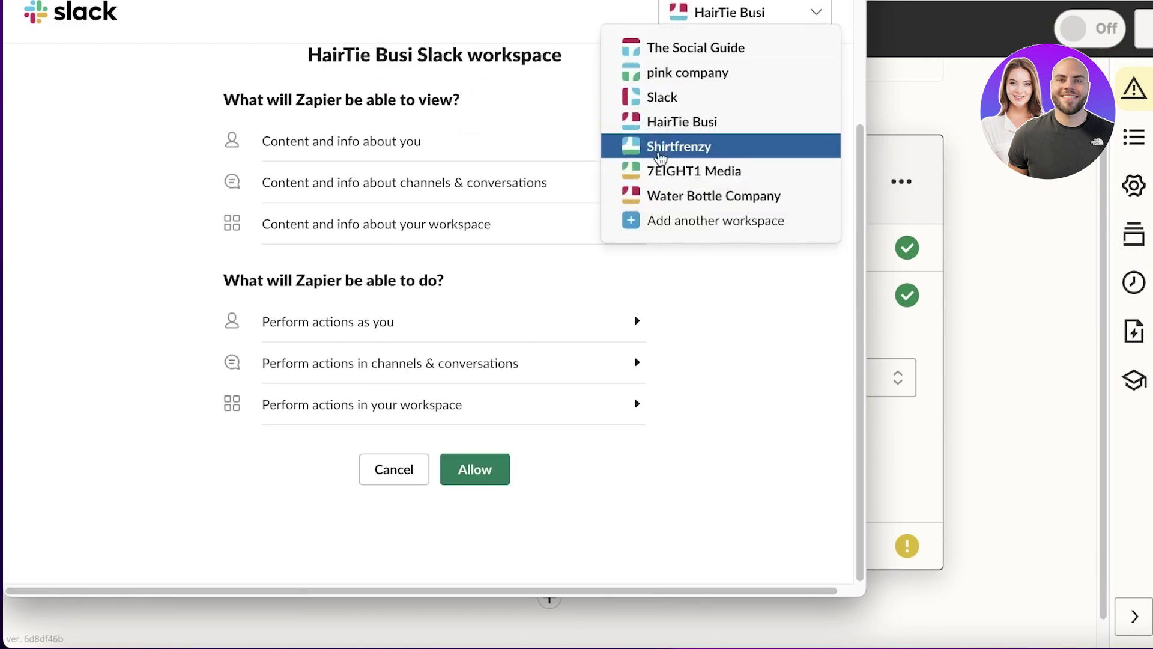
key(Escape)
click(676, 17)
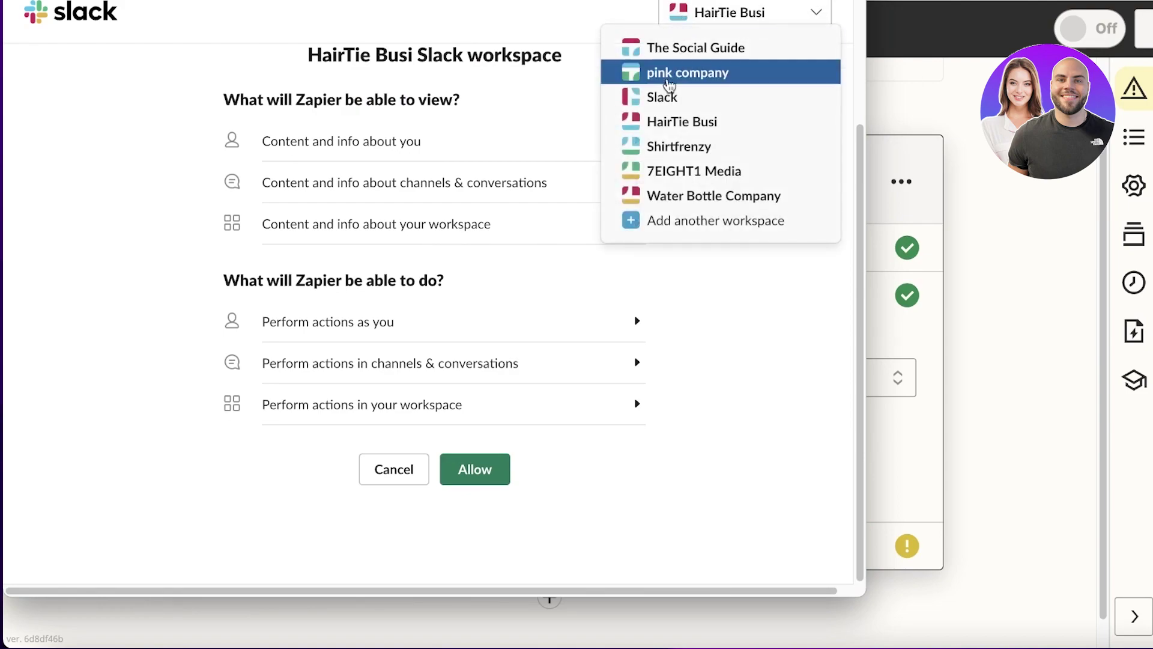
click(686, 98)
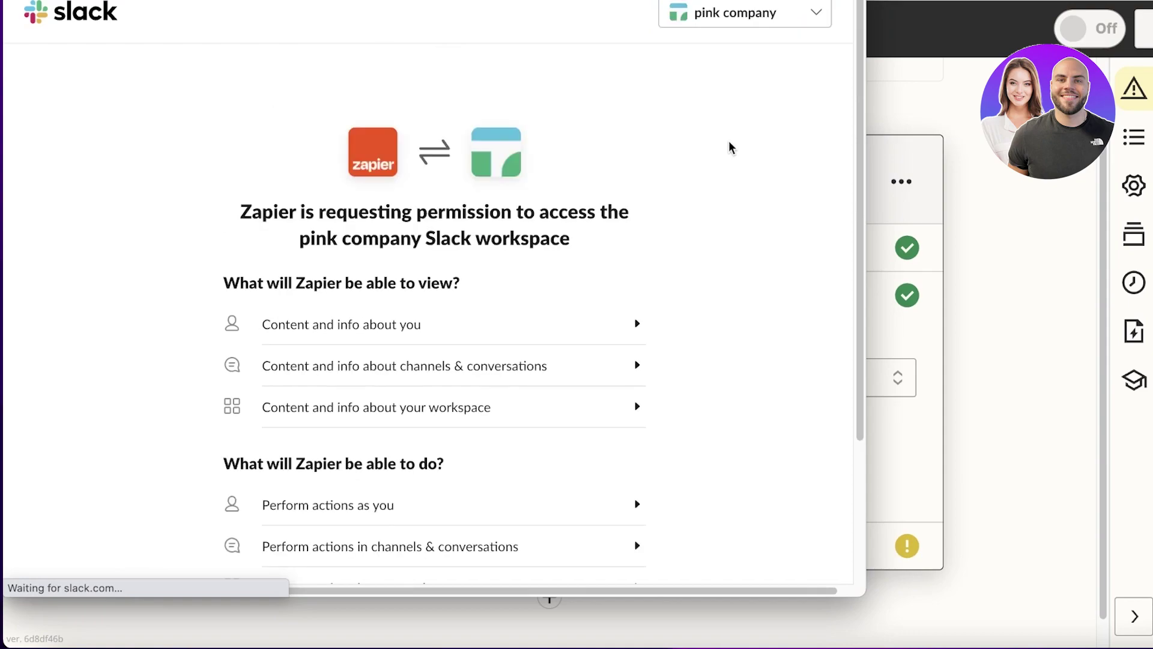
scroll(726, 148, down, 3)
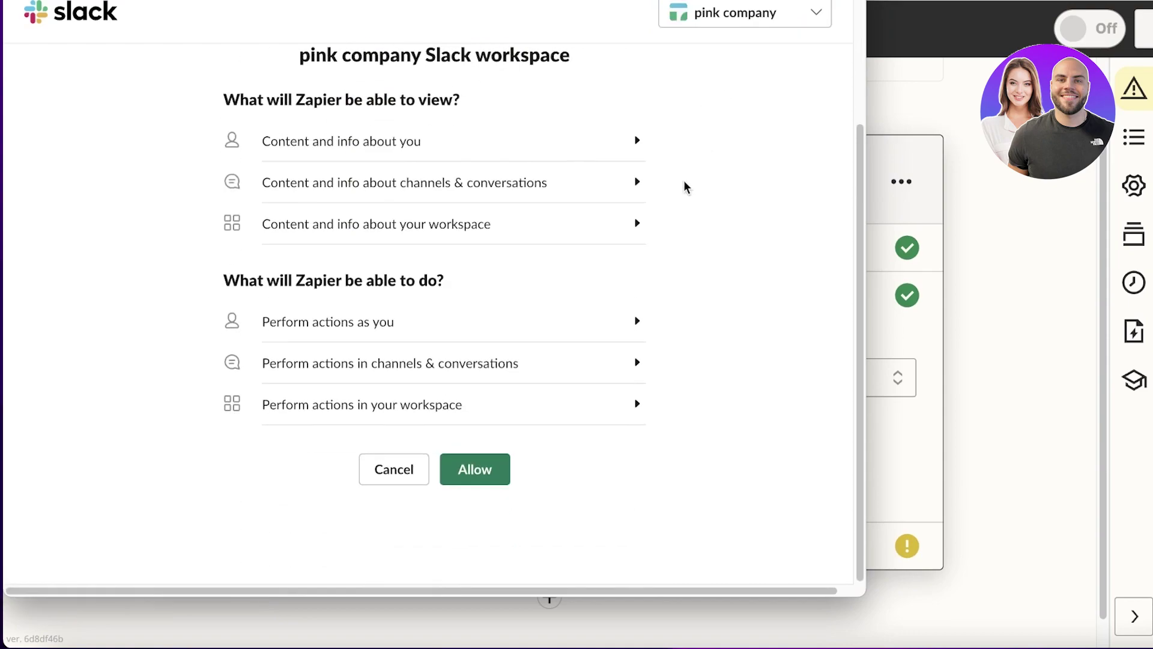
click(478, 466)
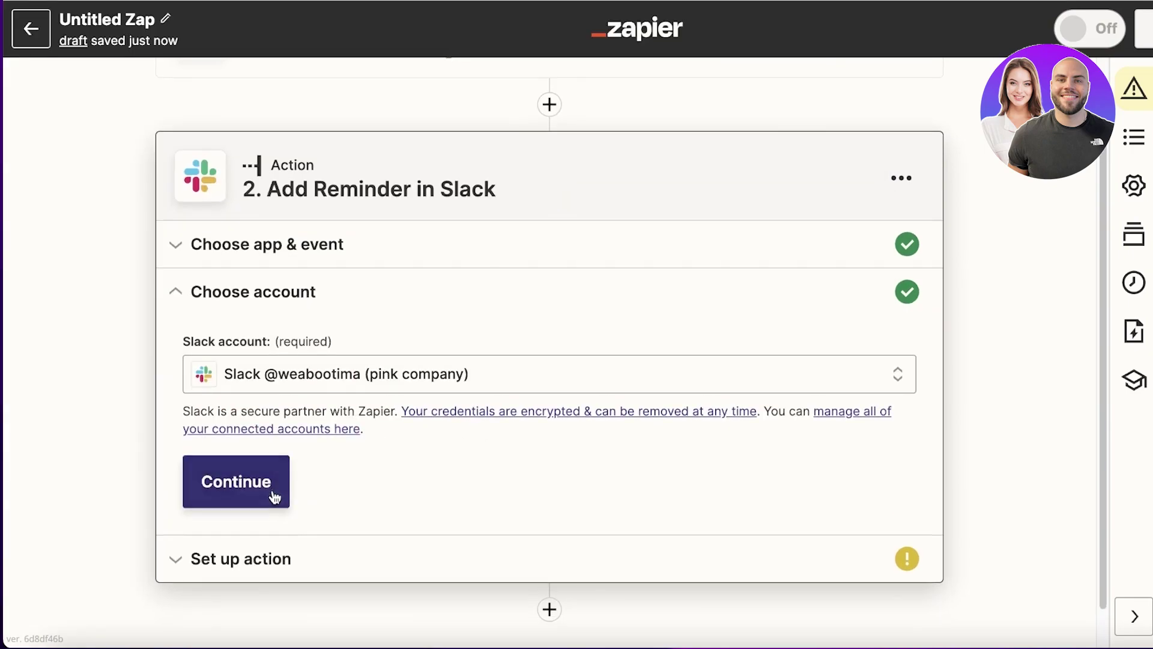
Step: Set the reminder Text to the event Summary followed by 'New Google Event Created.'
click(271, 489)
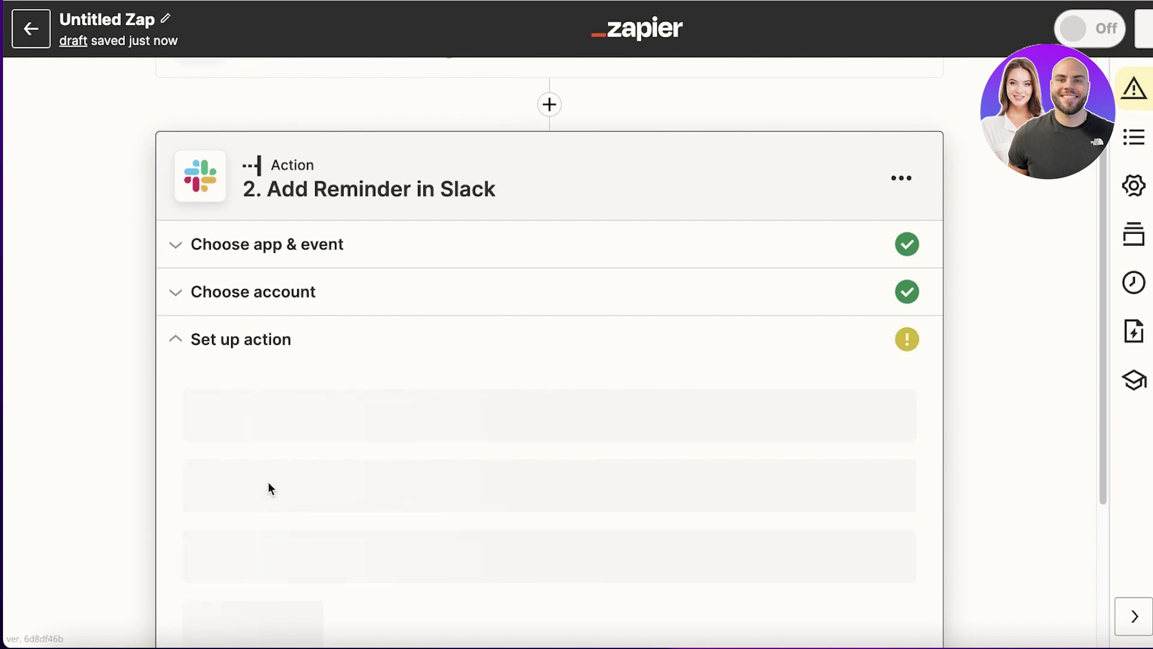
click(329, 216)
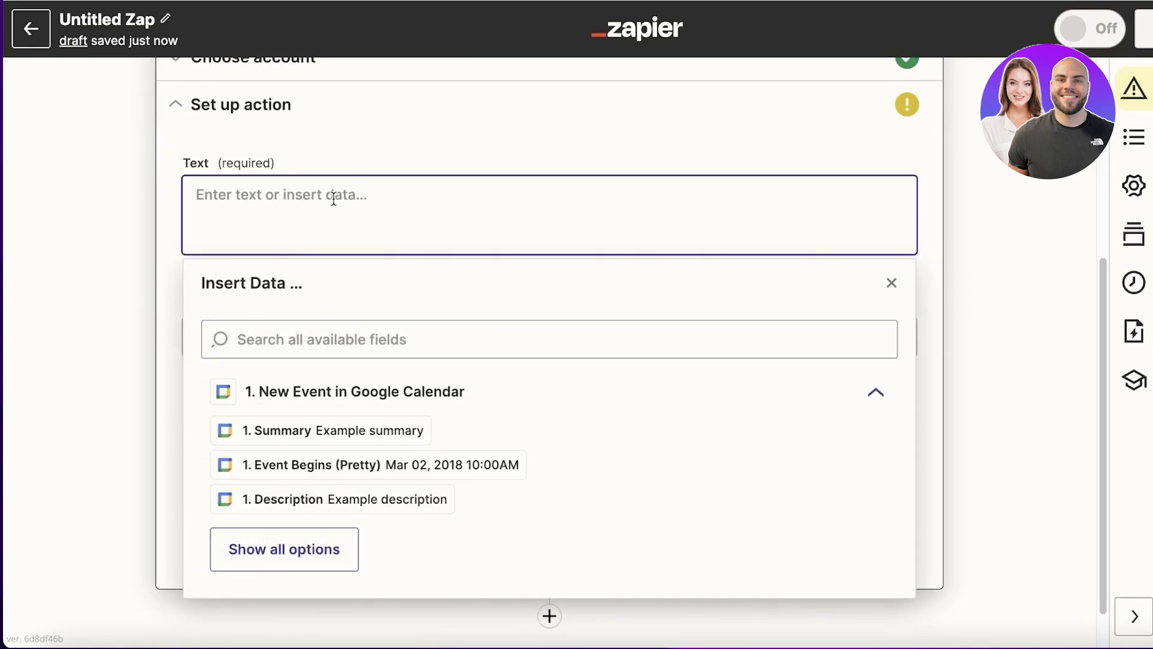
text(New Google Event Created.)
click(1034, 228)
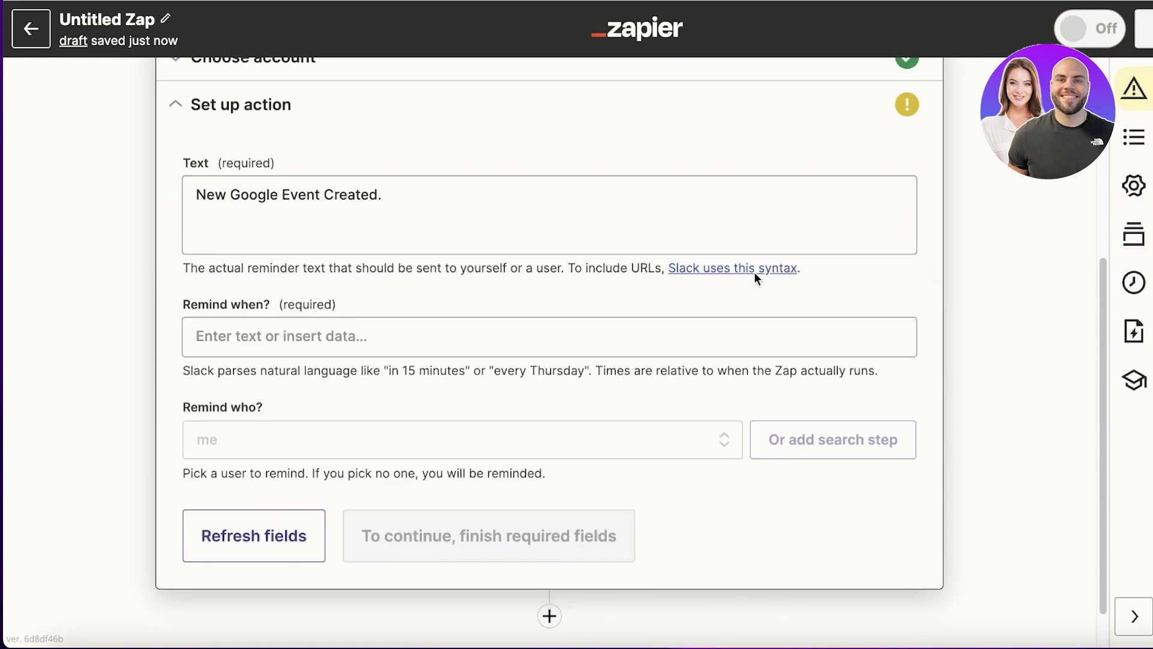
click(461, 191)
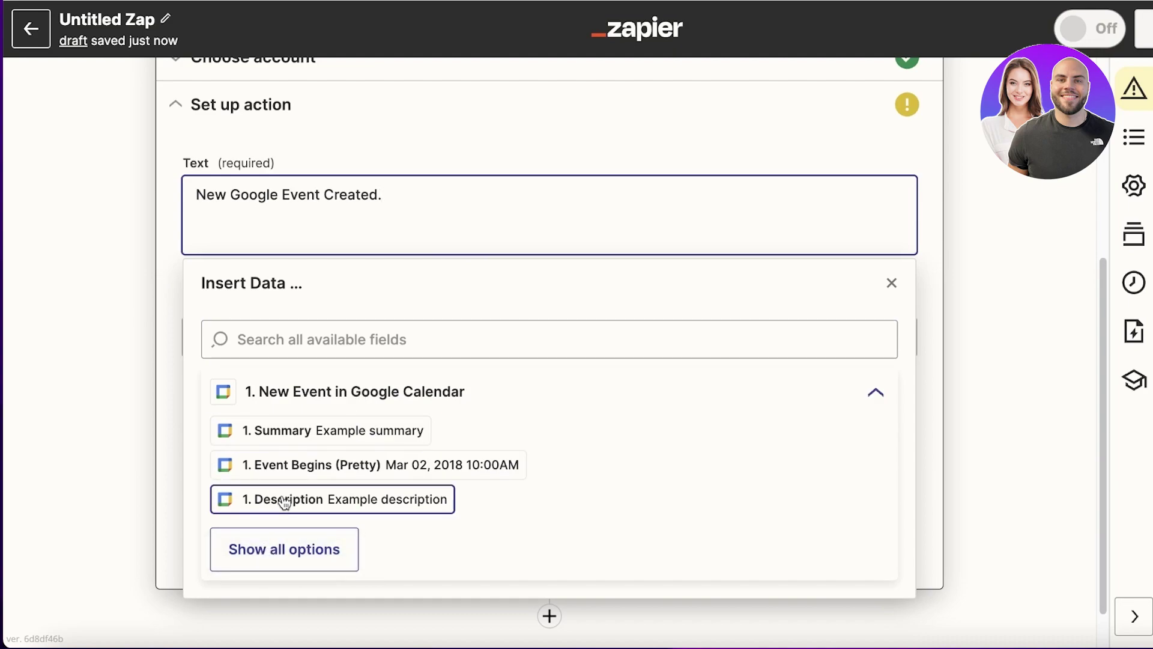
click(294, 449)
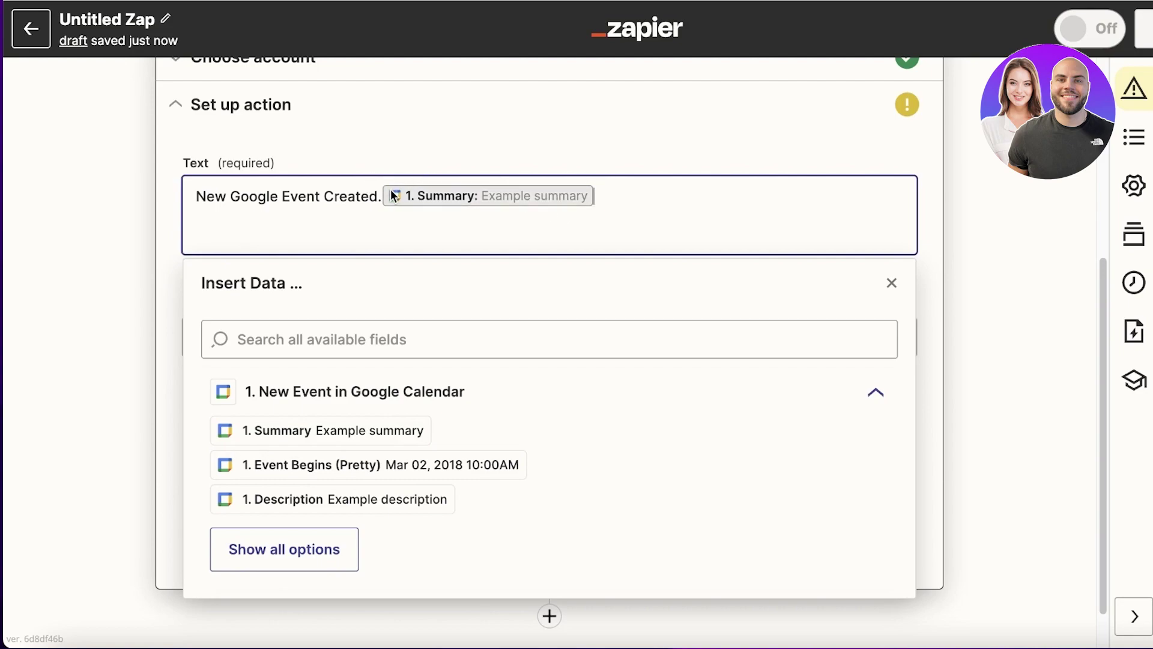
drag(390, 190, 200, 197)
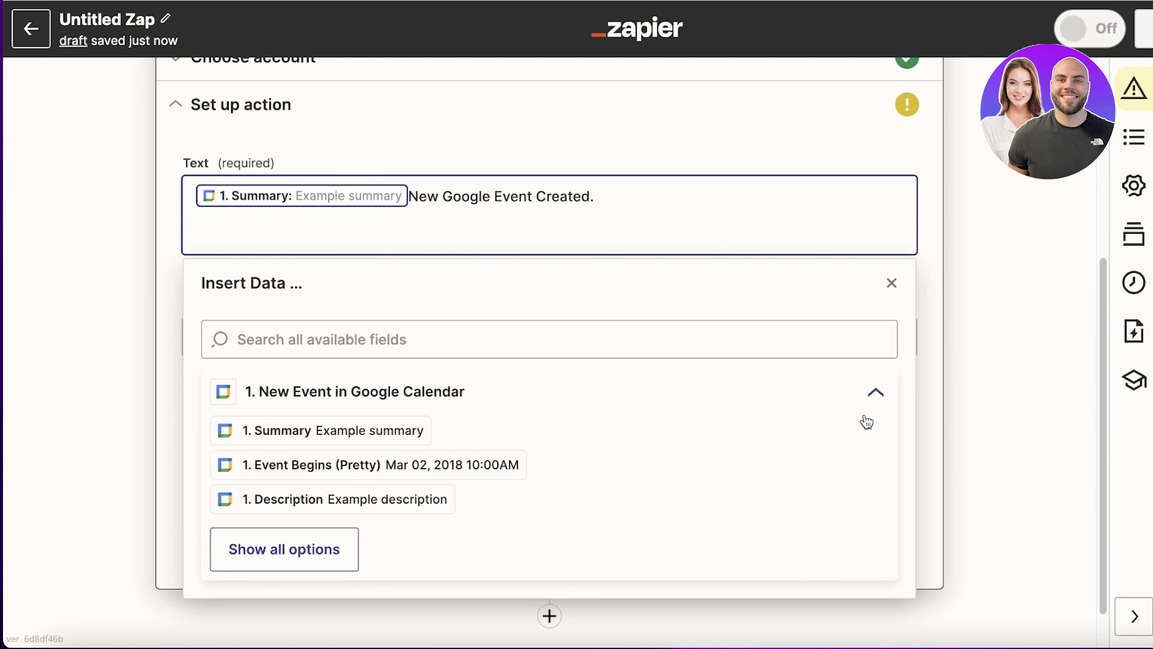
click(951, 312)
Step: Choose a workspace member under Remind who? as the reminder recipient
scroll(431, 318, down, 2)
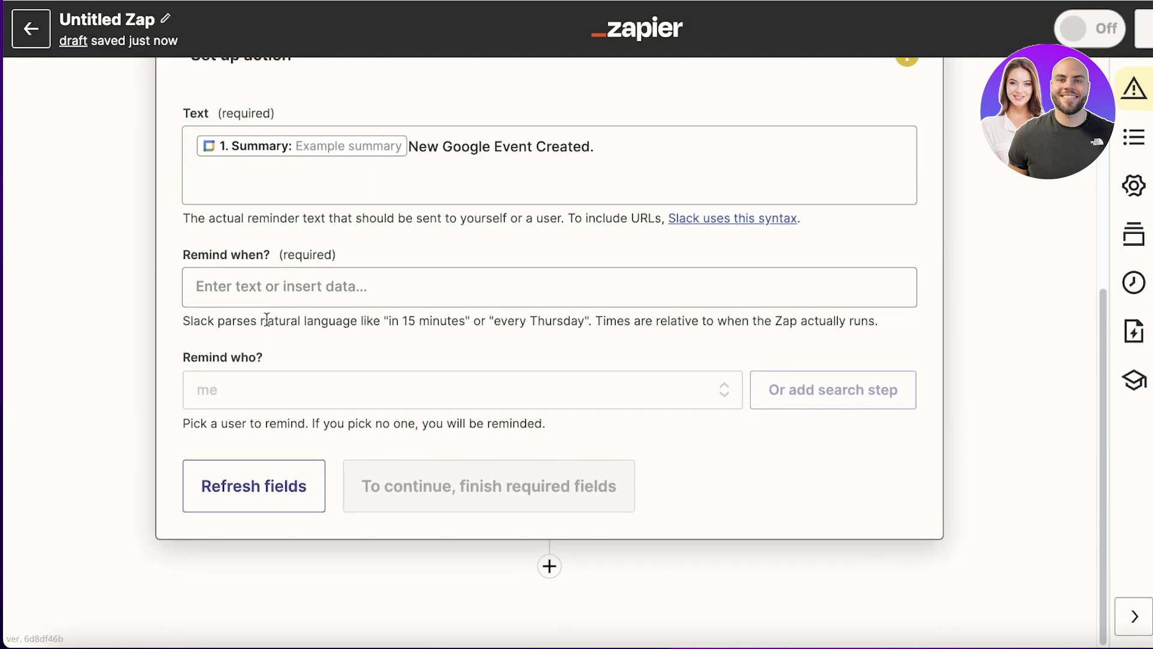
click(278, 279)
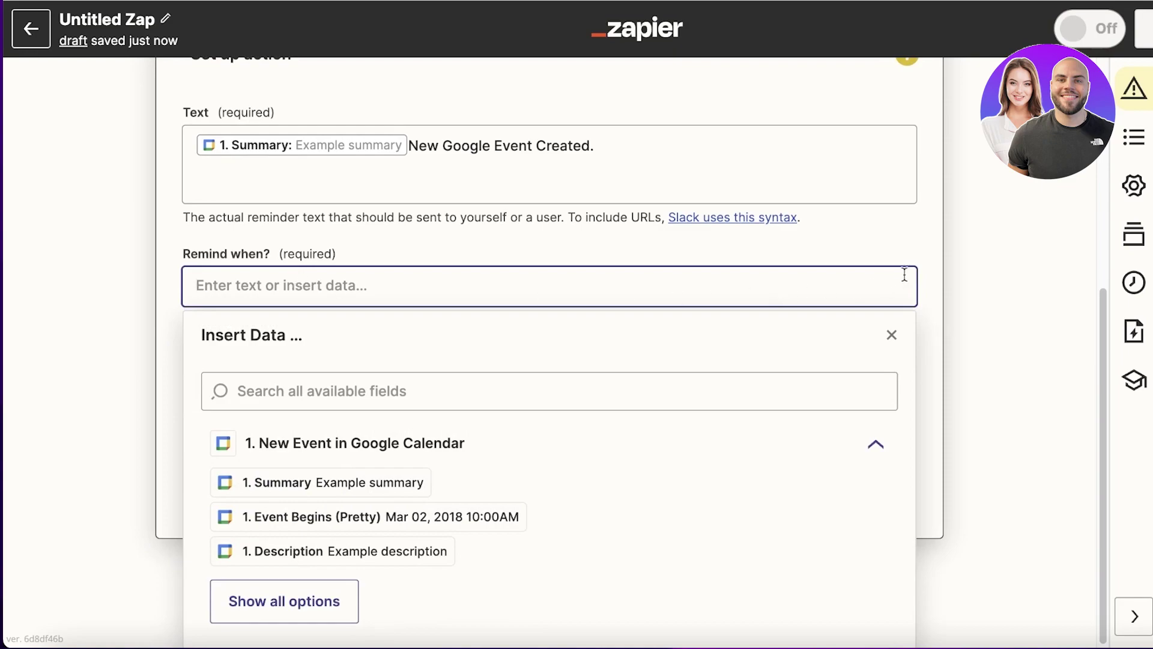
click(956, 238)
click(427, 384)
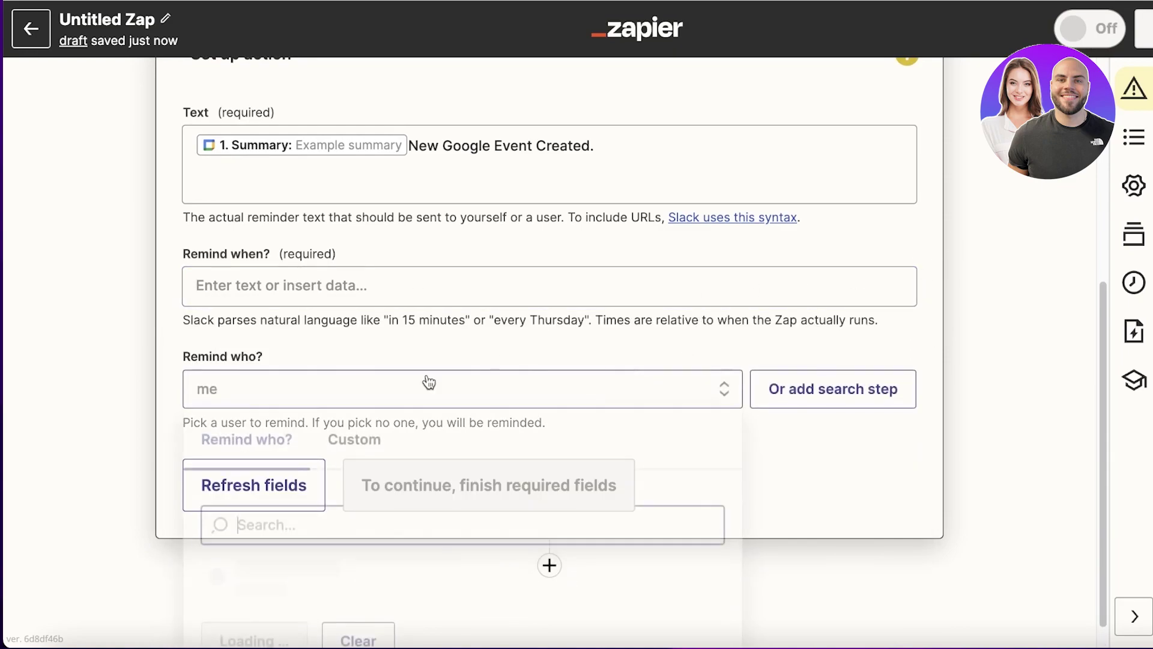
scroll(566, 383, down, 4)
click(381, 377)
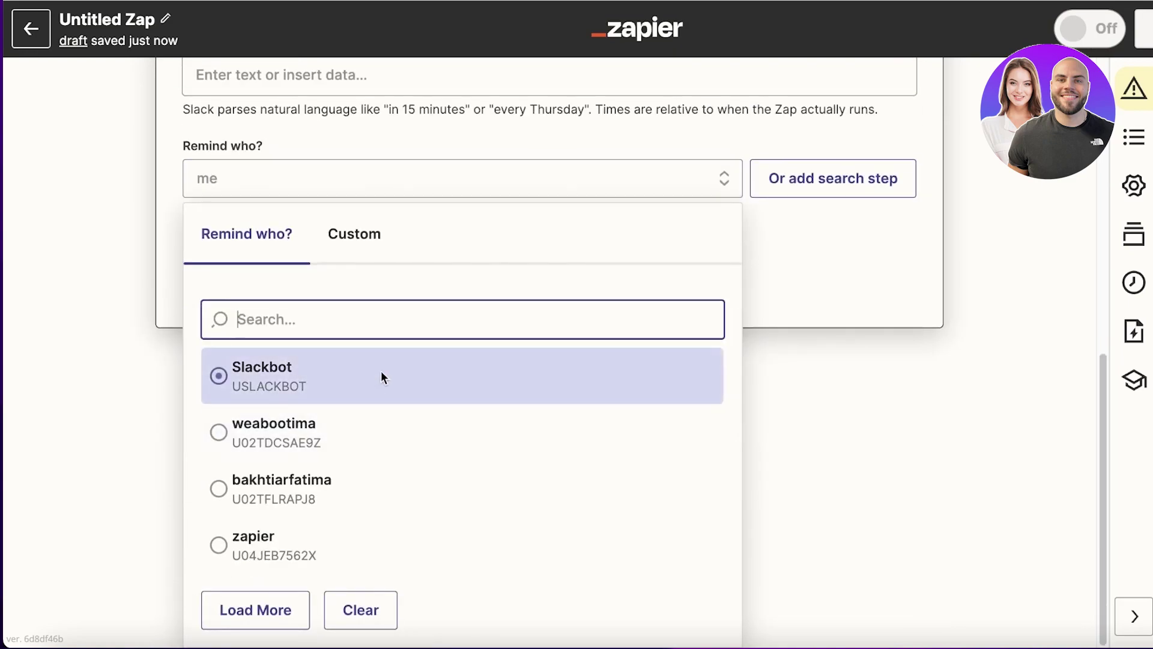
click(873, 376)
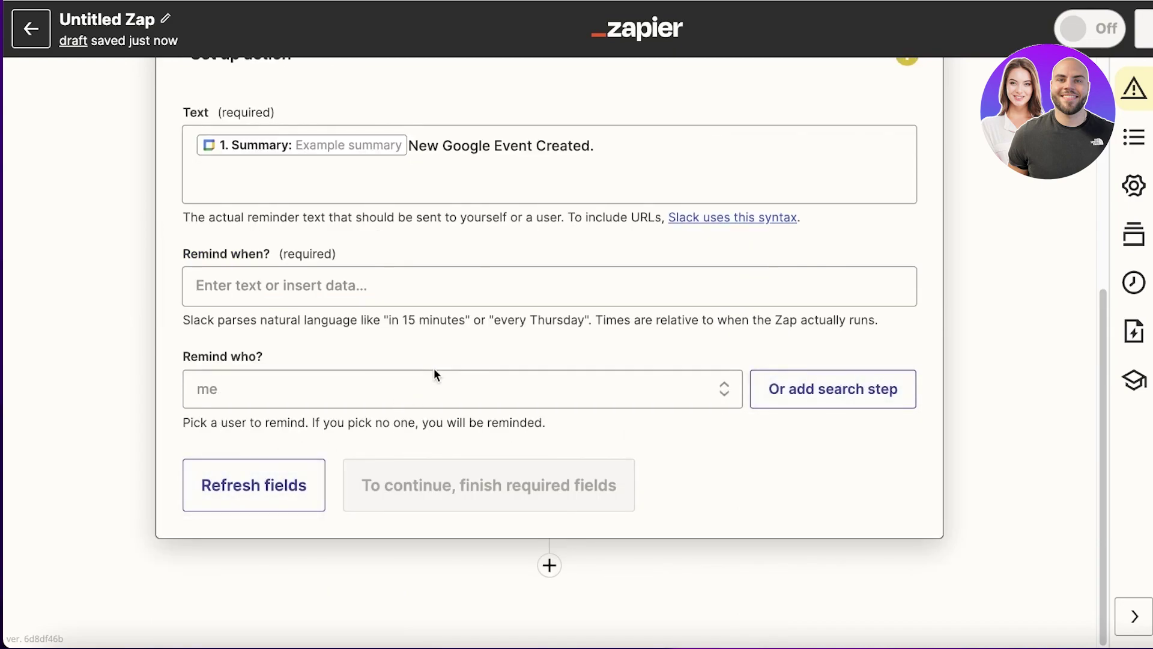
click(408, 393)
scroll(292, 618, down, 1)
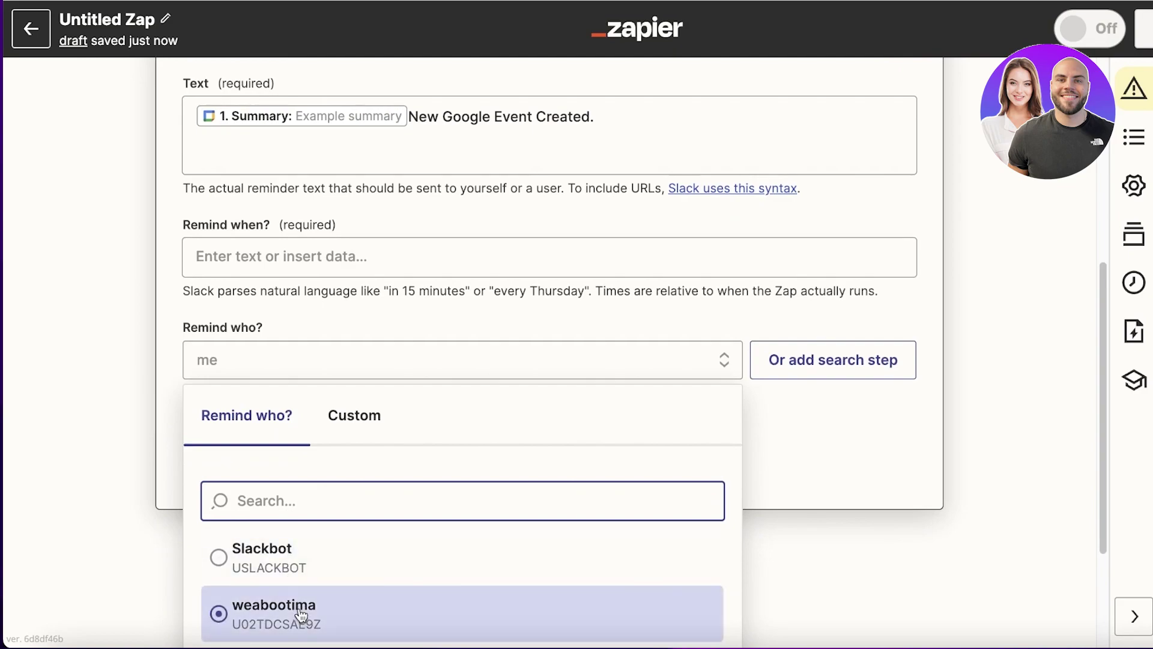
scroll(295, 594, down, 2)
click(299, 586)
Step: Skip the test for the Slack reminder action
click(431, 478)
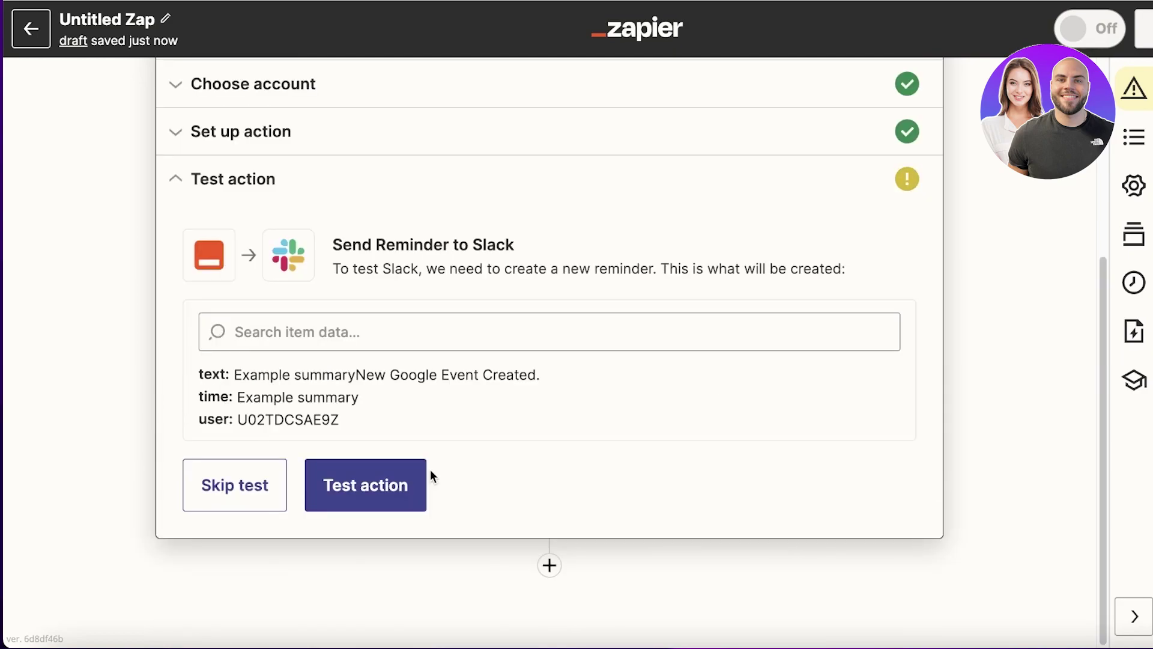
click(245, 480)
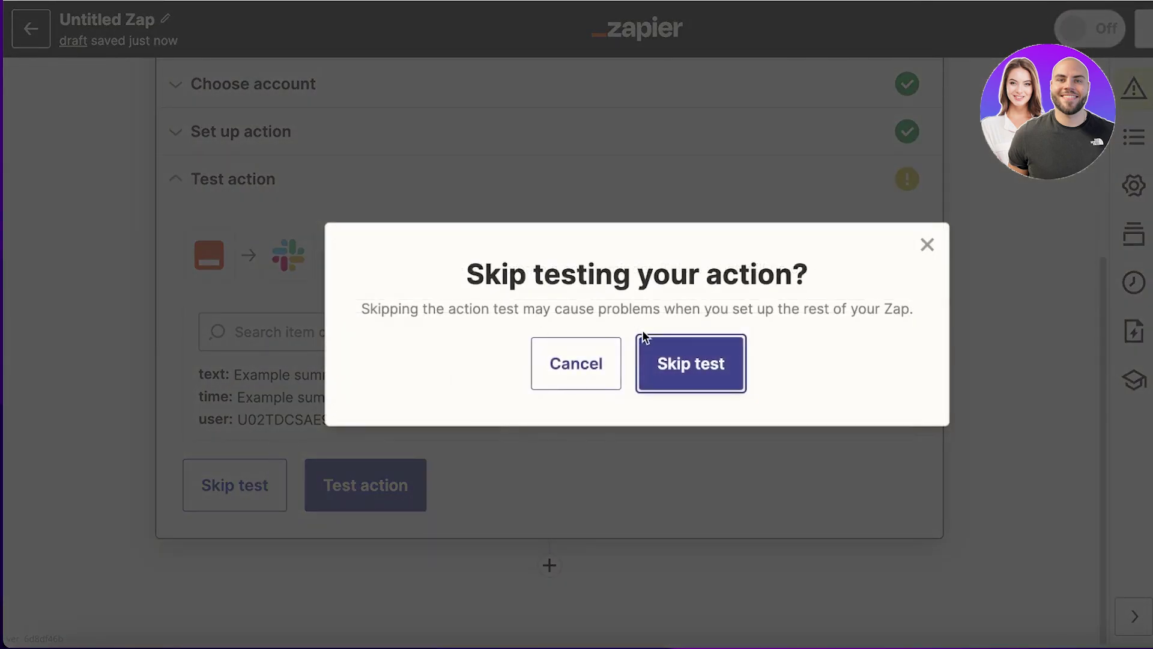
click(677, 360)
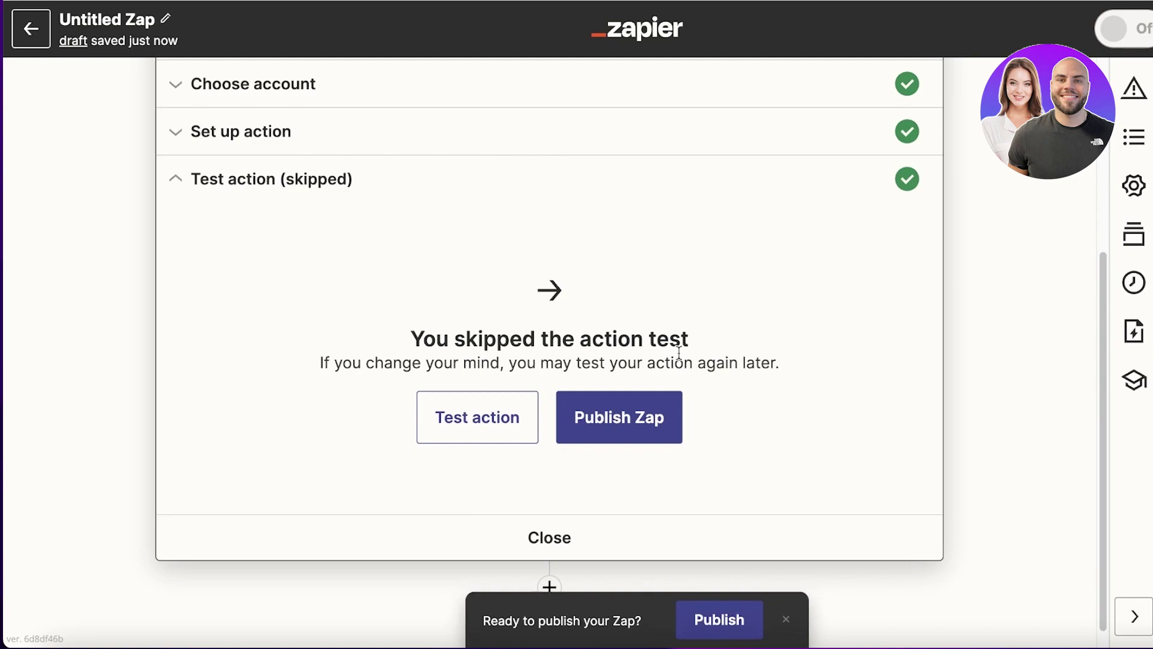
Step: Publish the Zap, turn it on, and go to the Plans and pricing page
click(704, 625)
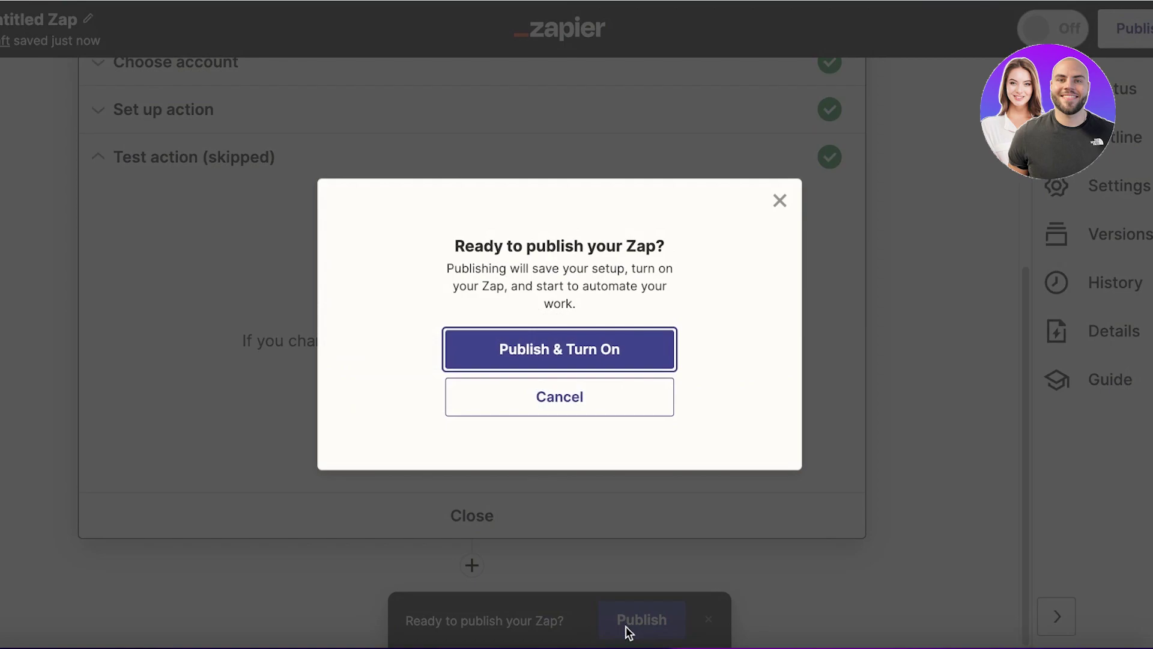
click(614, 352)
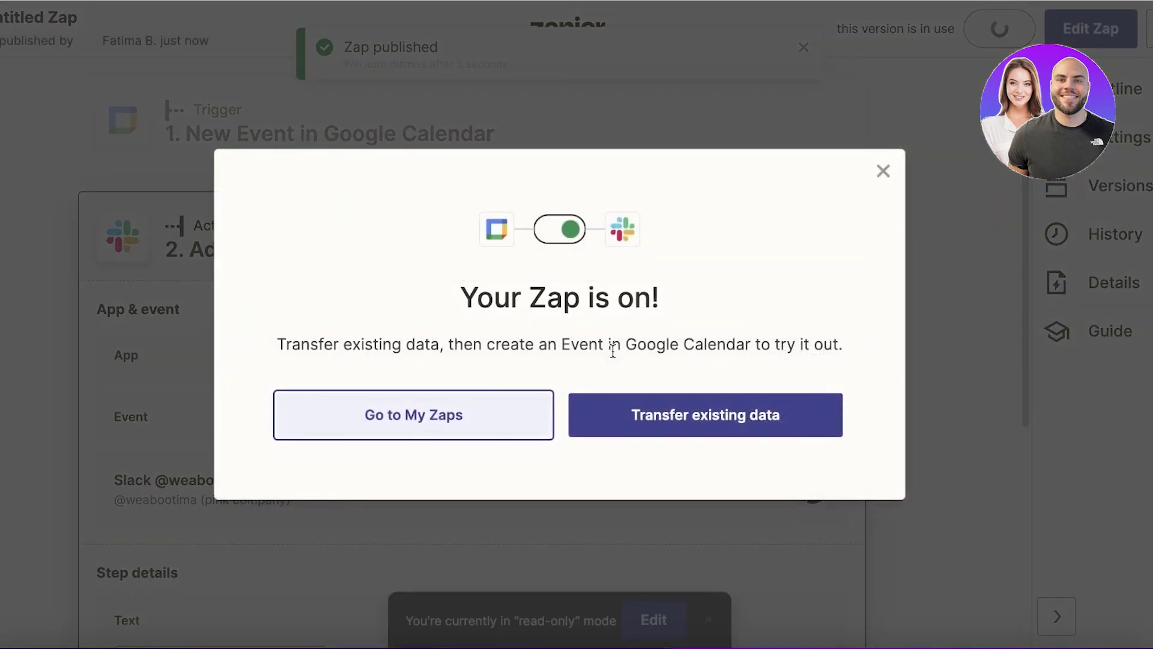
click(883, 172)
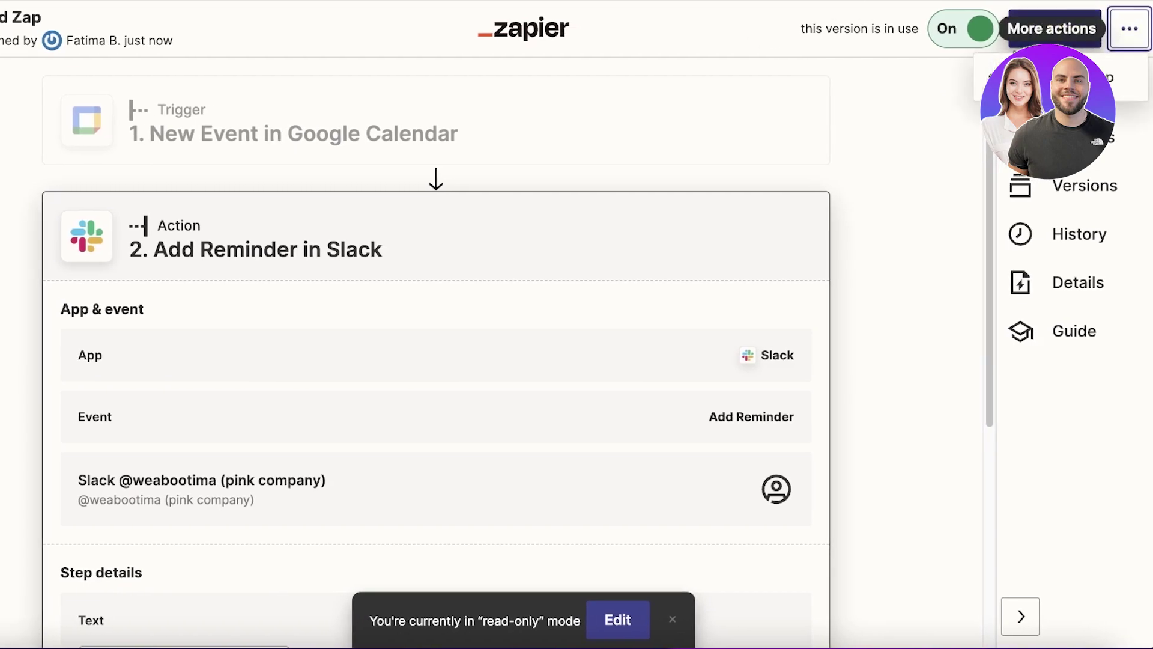
click(544, 36)
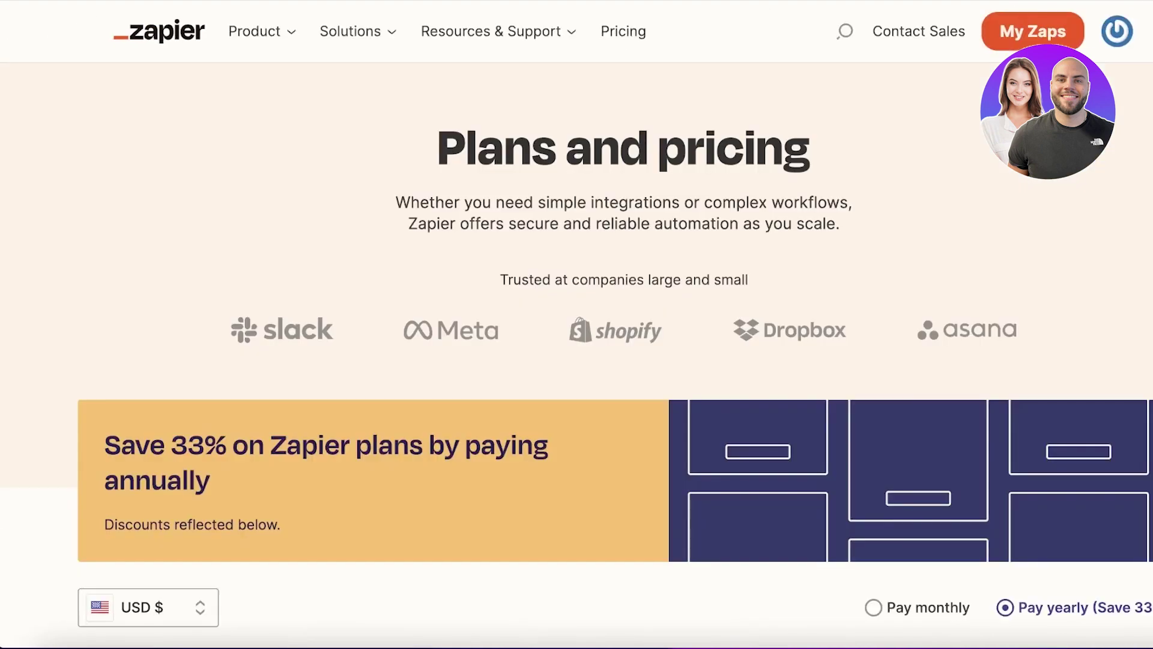
Step: Scroll past the Free, Starter, Professional, Team and Company plan cards to the comparison table
scroll(765, 172, down, 5)
scroll(317, 131, down, 2)
scroll(318, 139, down, 2)
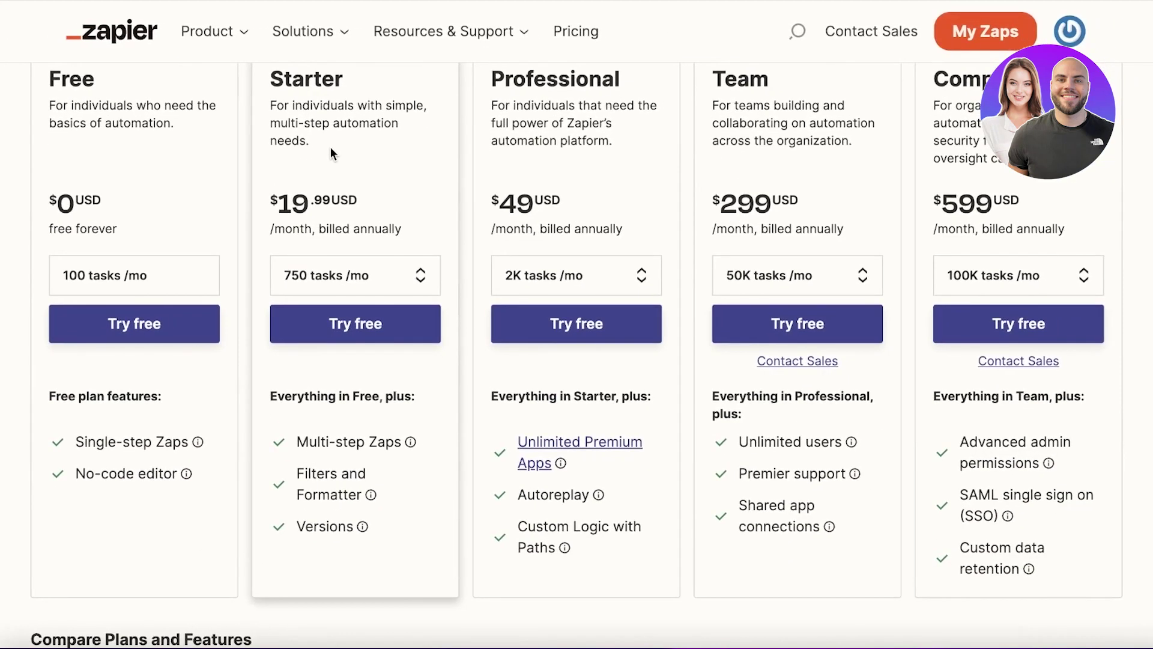
mouse_move(156, 432)
scroll(639, 99, down, 1)
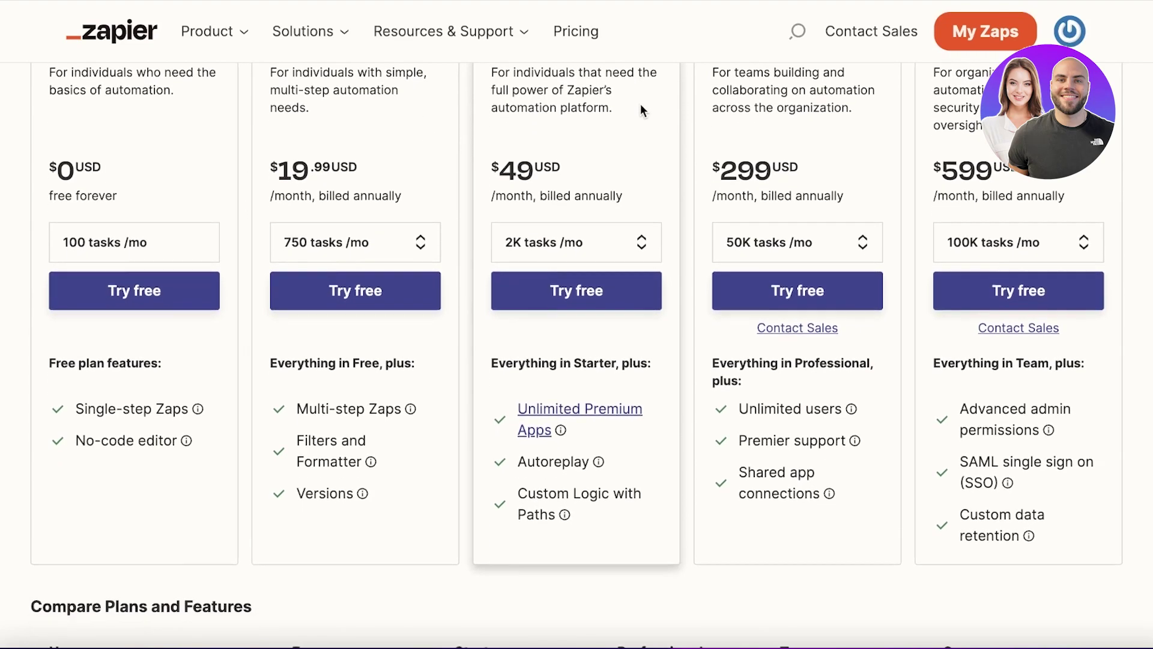
scroll(641, 103, down, 3)
scroll(672, 175, down, 3)
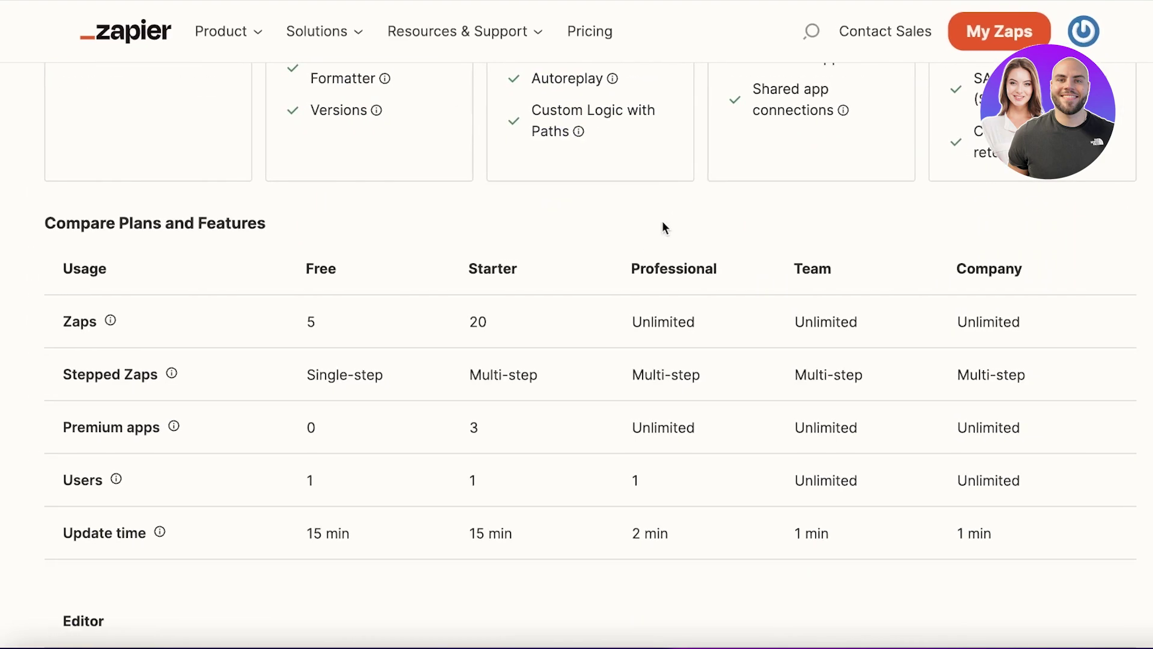
scroll(541, 270, down, 1)
scroll(384, 288, down, 1)
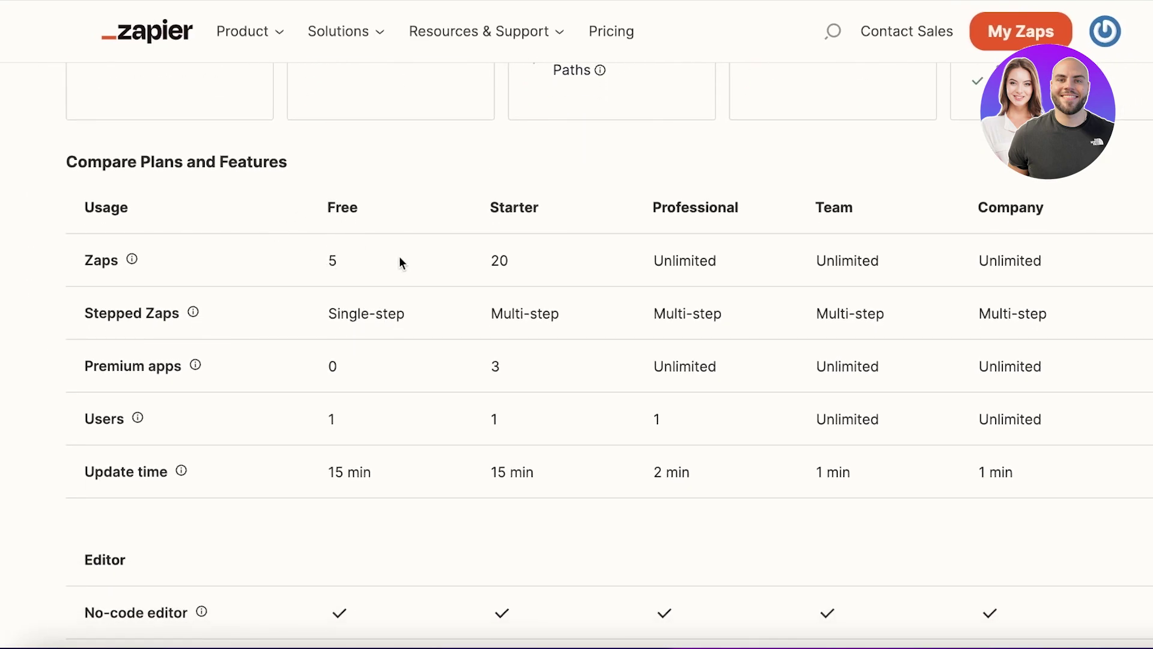
scroll(540, 210, up, 3)
scroll(559, 277, down, 2)
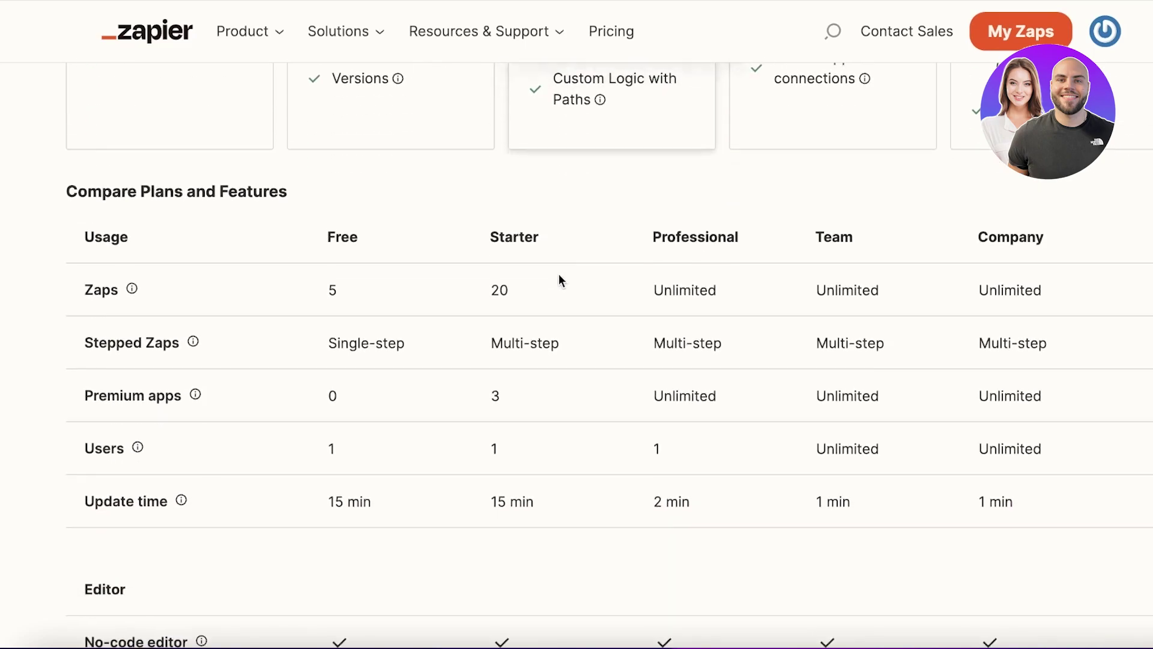
scroll(715, 203, up, 10)
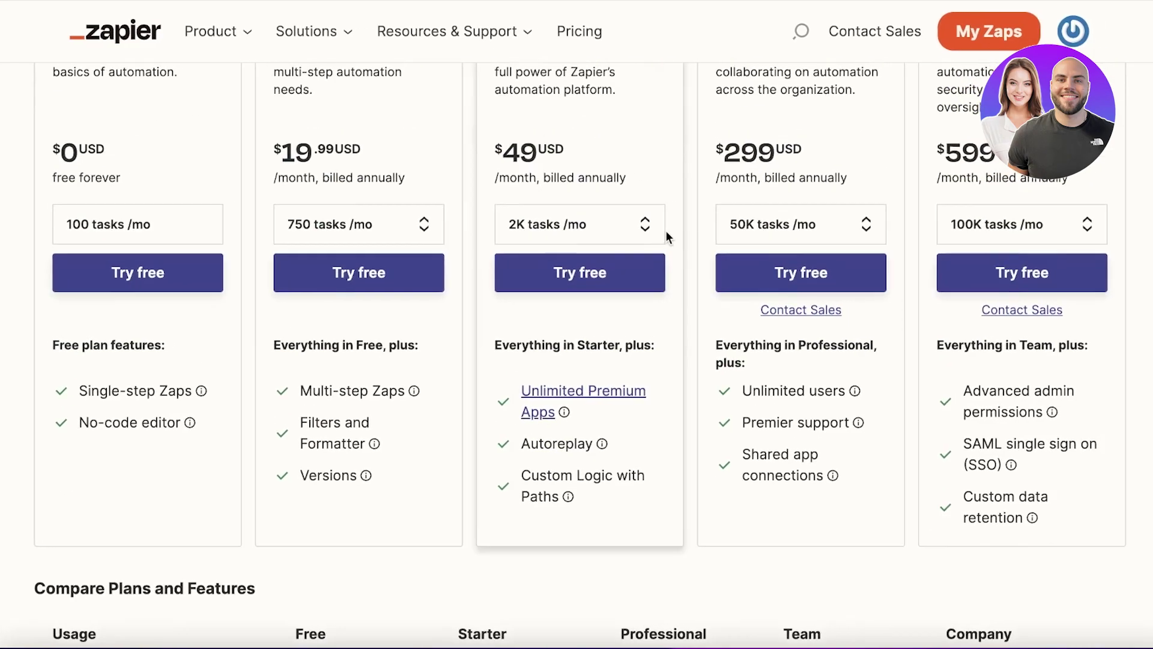
scroll(562, 267, down, 10)
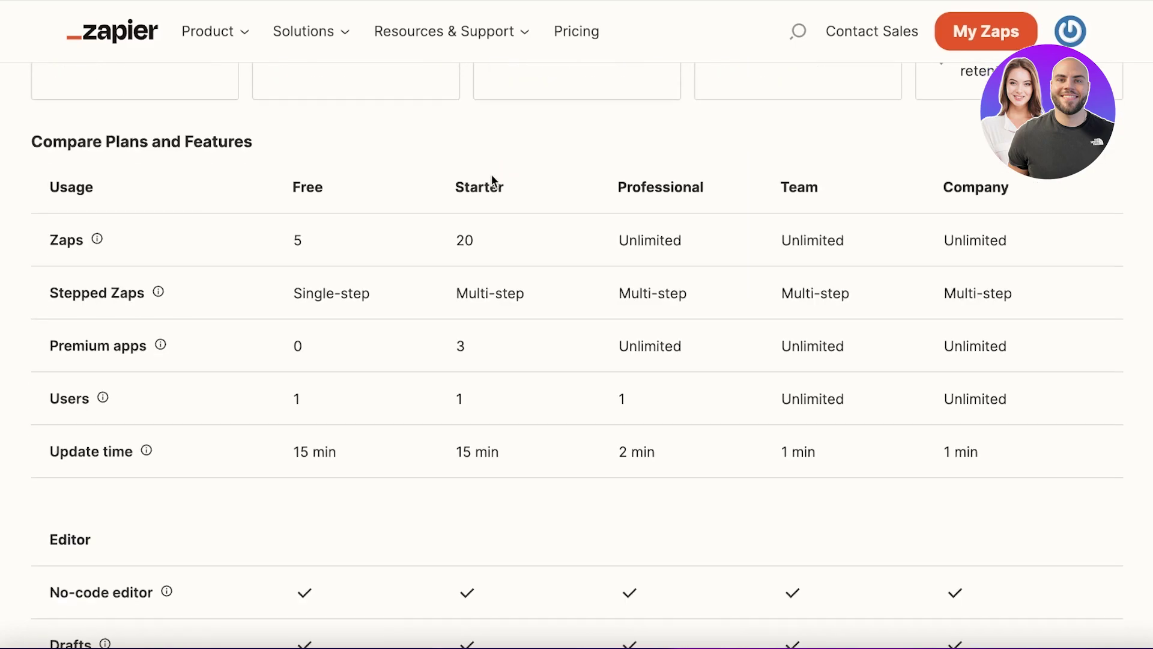